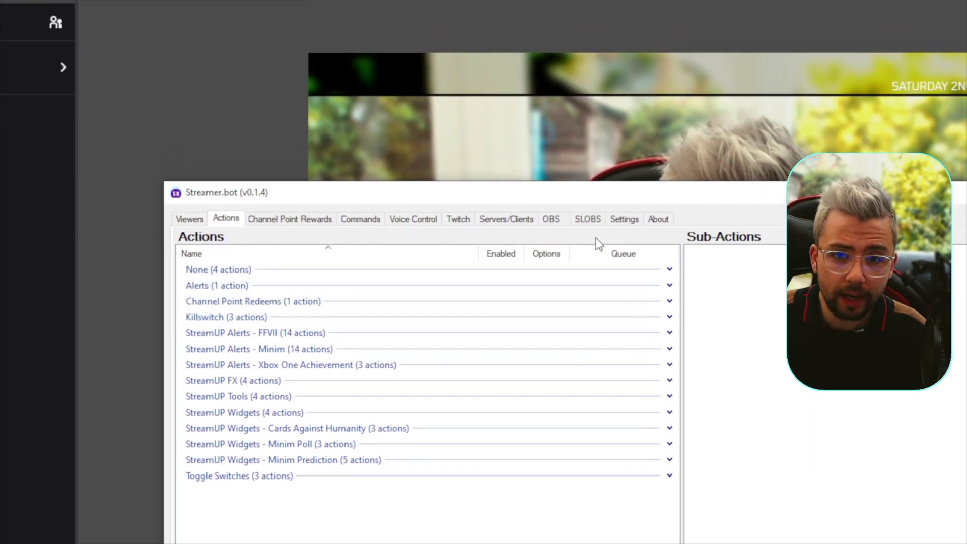
- Look through the sub, re-sub, gift sub and general event settings and the list of actions available for Follows
left_click(633, 263)
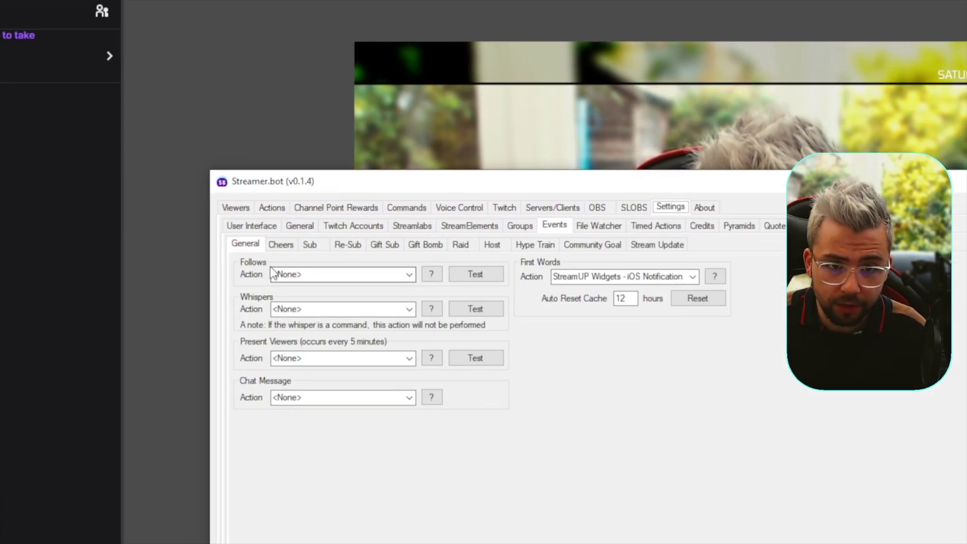
left_click(310, 279)
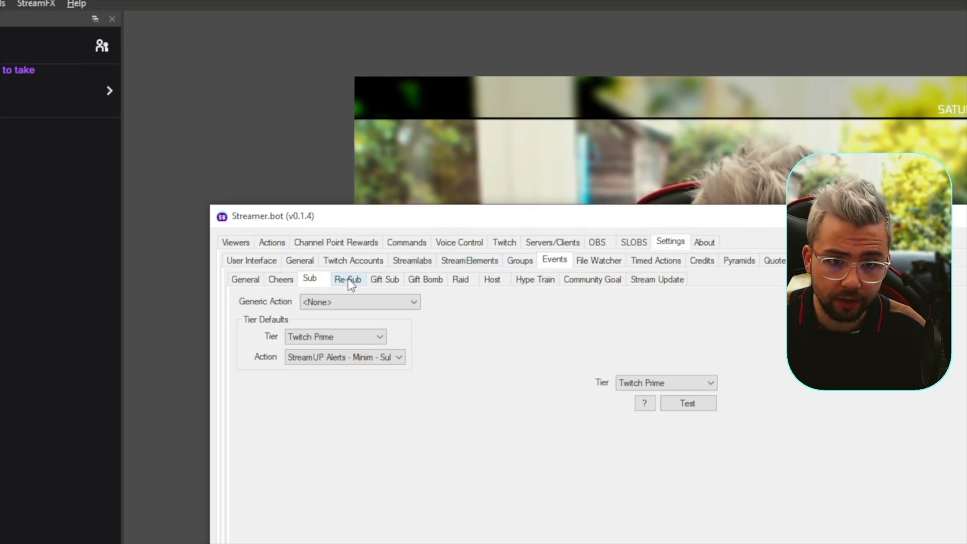
left_click(348, 279)
left_click(385, 280)
left_click(246, 279)
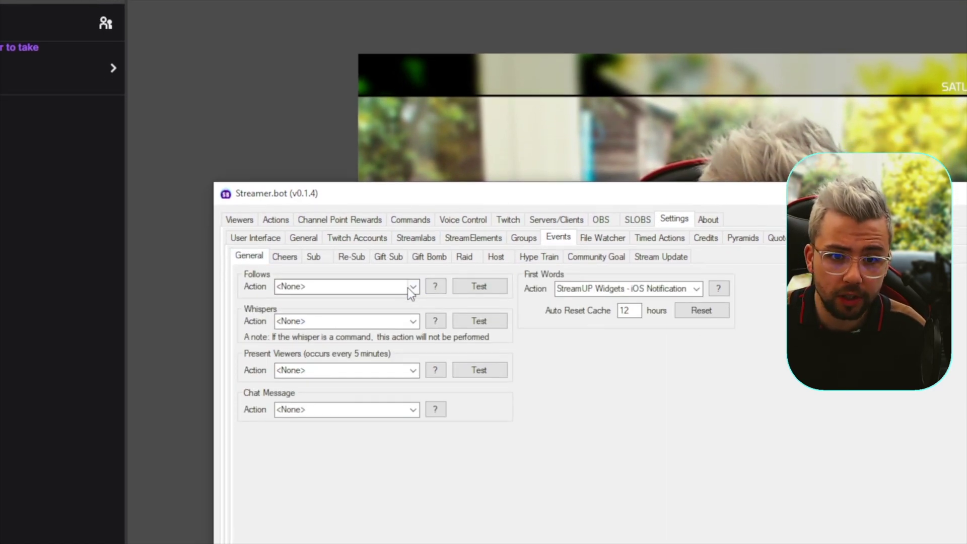
left_click(412, 295)
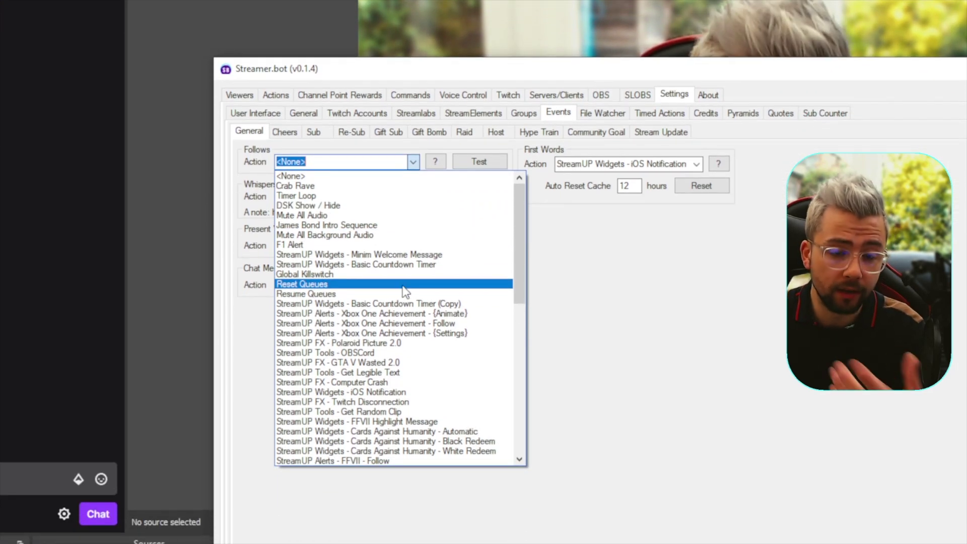
scroll(406, 292, "down", 13)
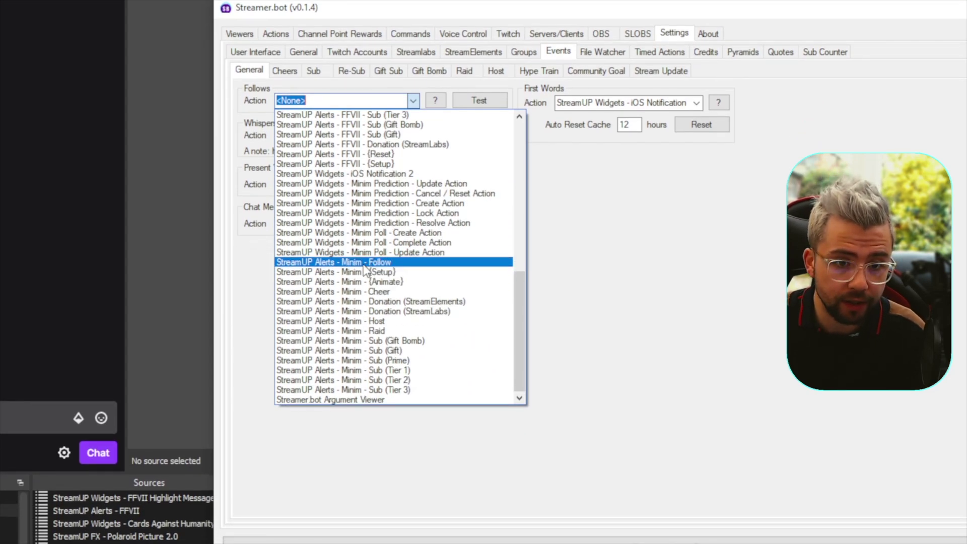
scroll(364, 271, "up", 5)
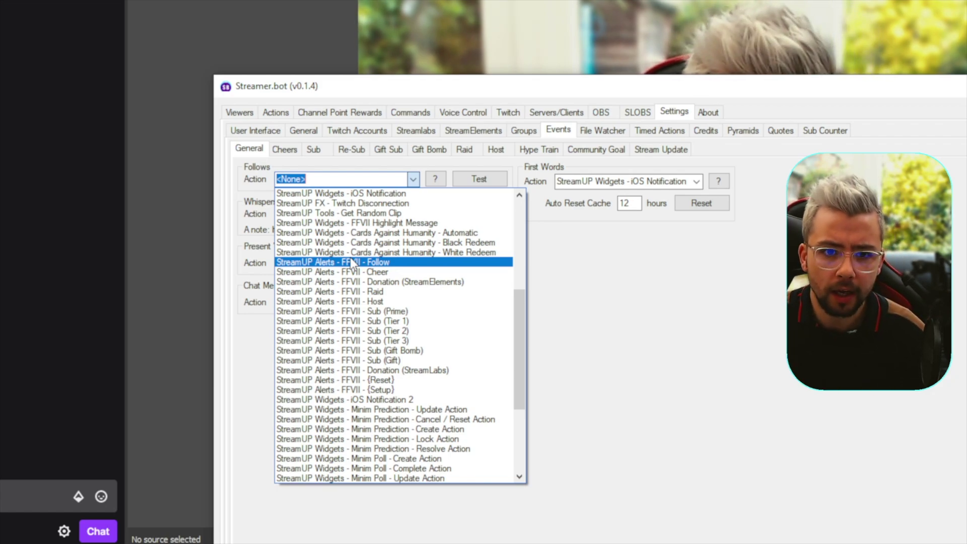
left_click(654, 314)
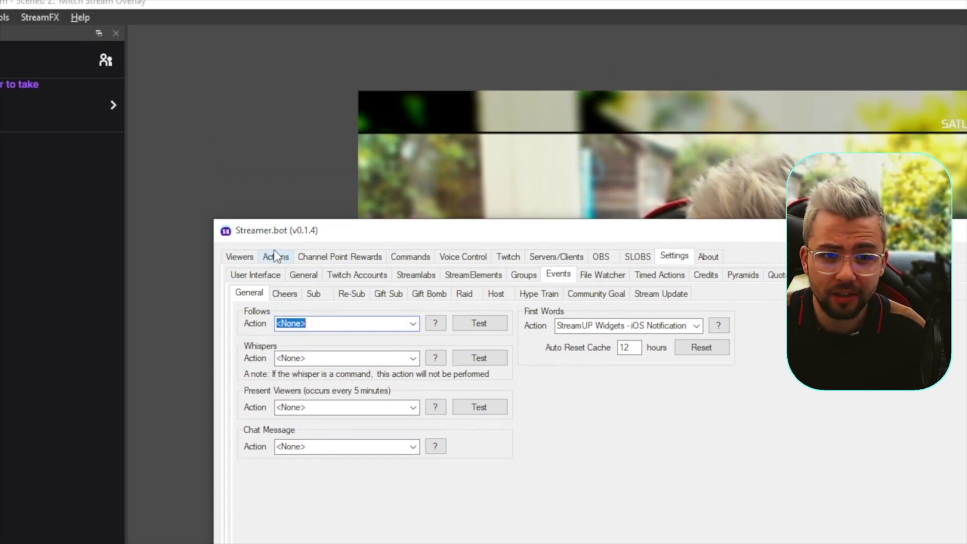
- Add a new action named Follow Alert in the group Twitch Events
left_click(276, 89)
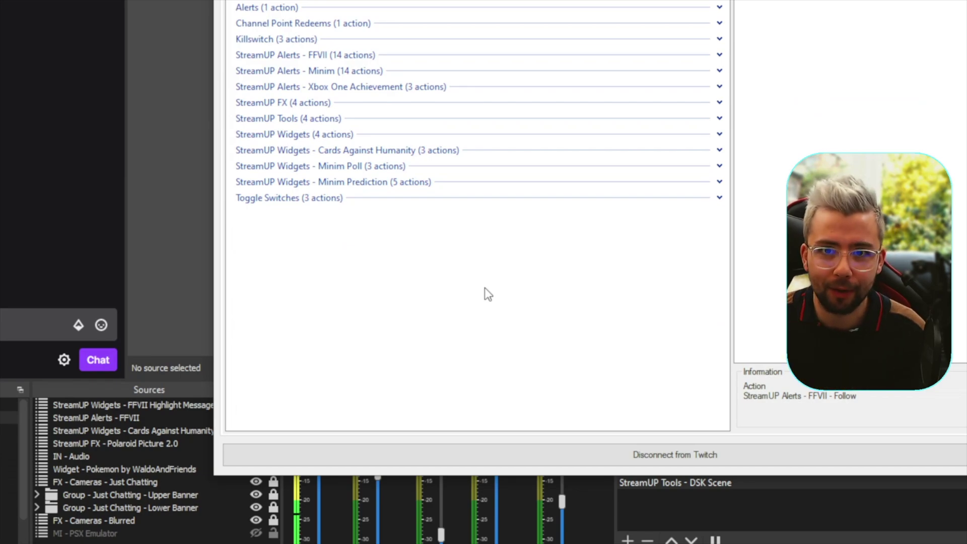
right_click(486, 291)
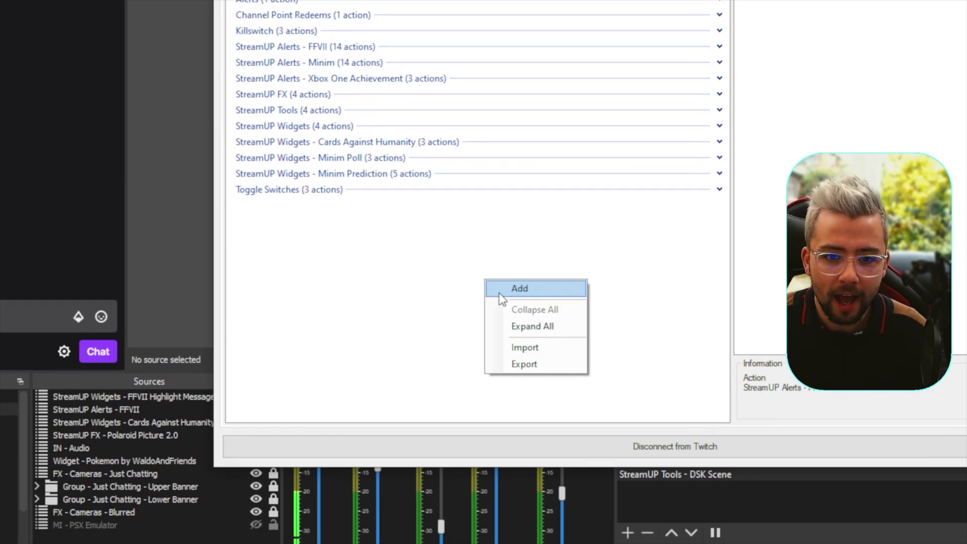
left_click(526, 296)
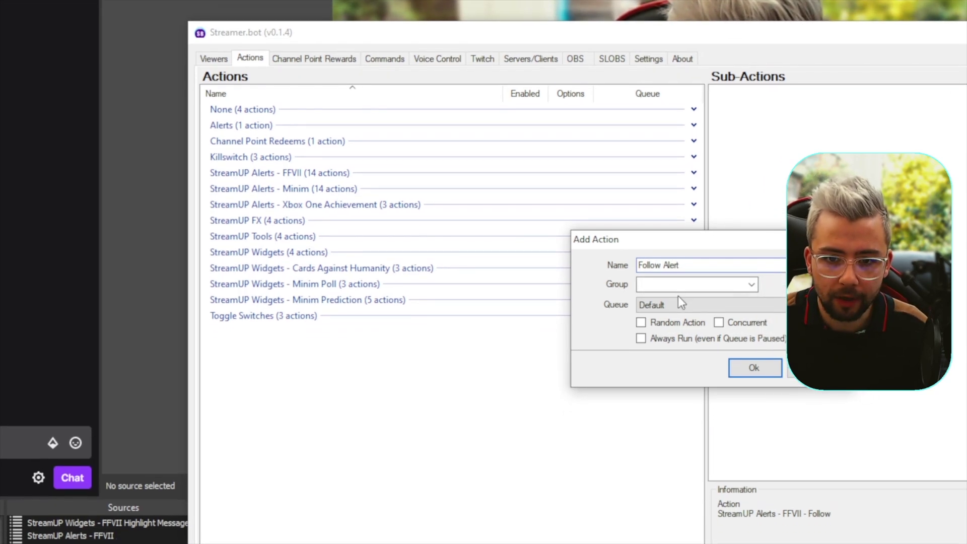
left_click(699, 270)
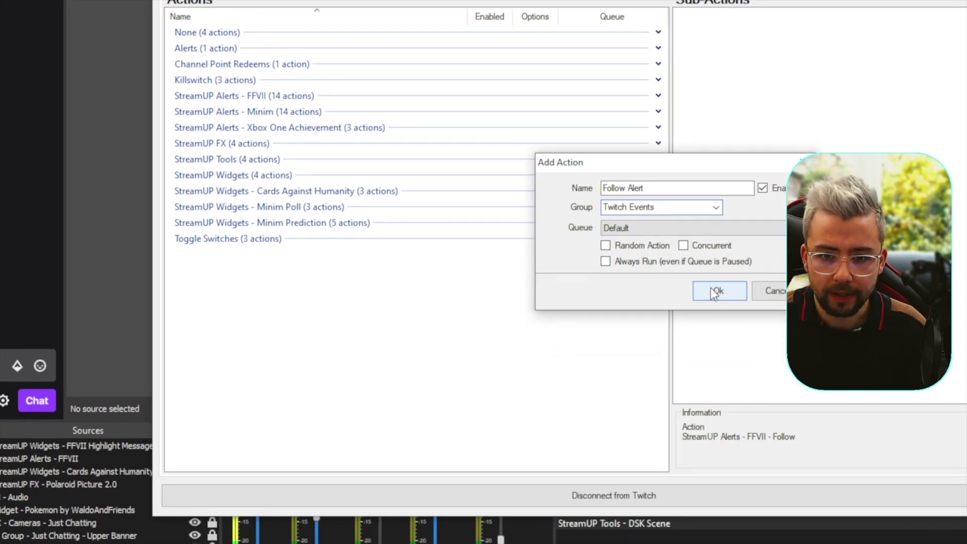
left_click(755, 361)
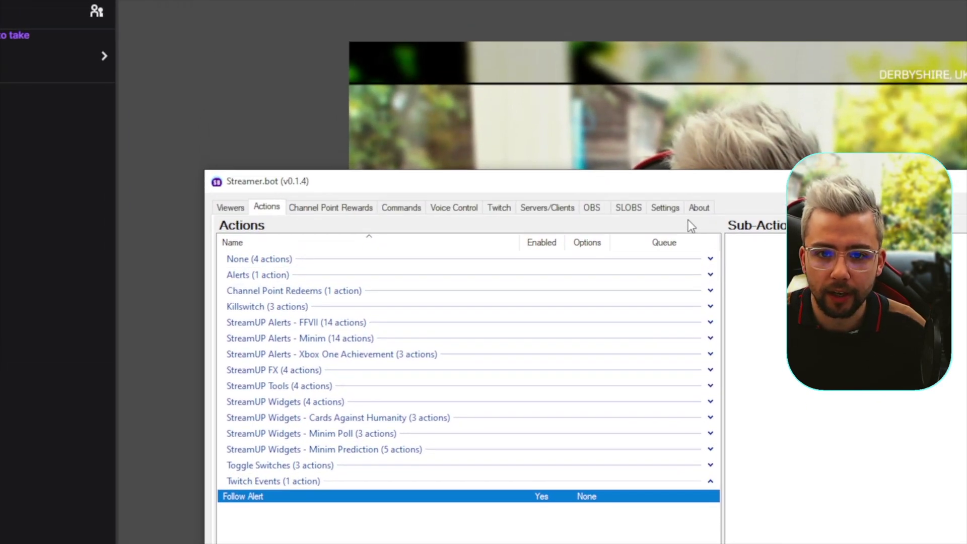
- Assign the Follow Alert action to the Follows event in the event settings and test the event
left_click(669, 208)
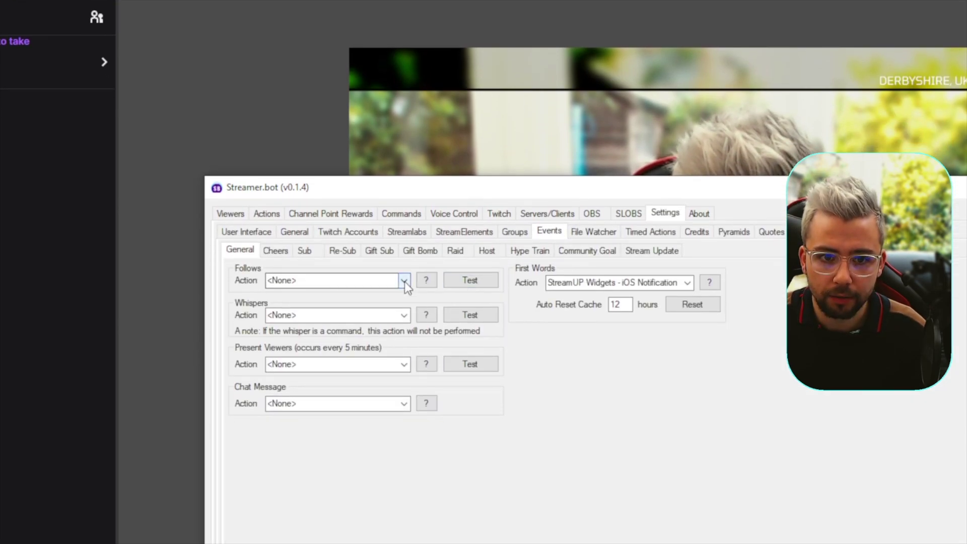
left_click(404, 282)
scroll(383, 383, "down", 15)
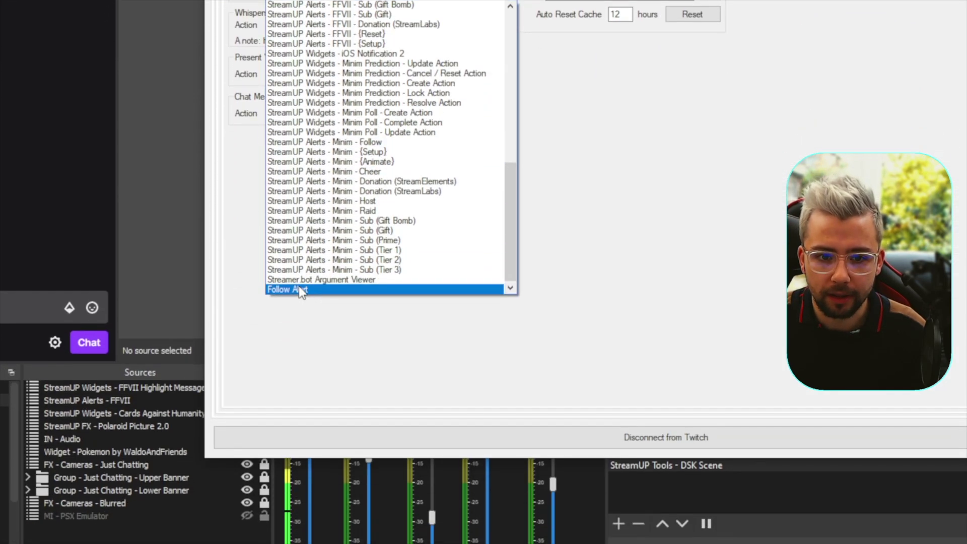
left_click(298, 289)
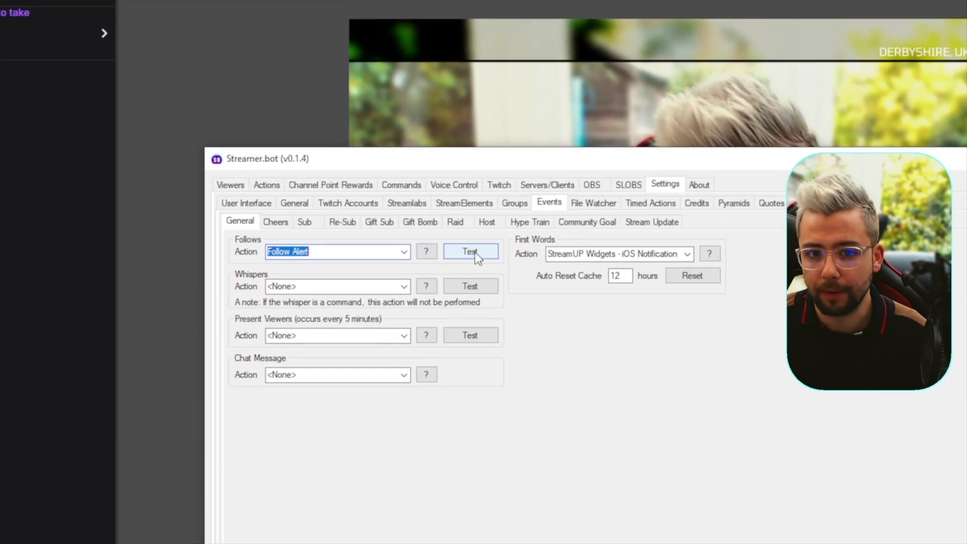
left_click(474, 254)
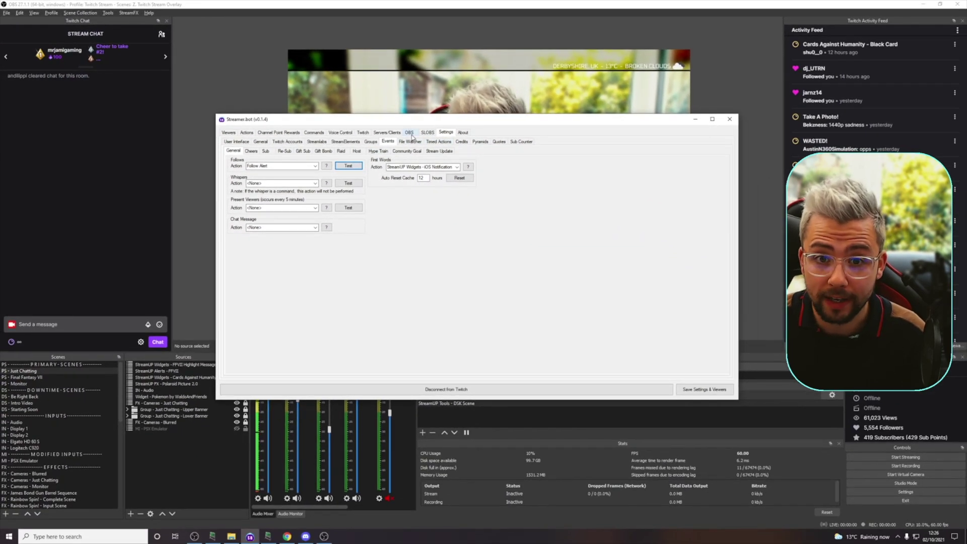
- Check the OBS connection and give Follow Alert a sub-action that runs StreamUP Alerts - FFVII - Follow
left_click(410, 133)
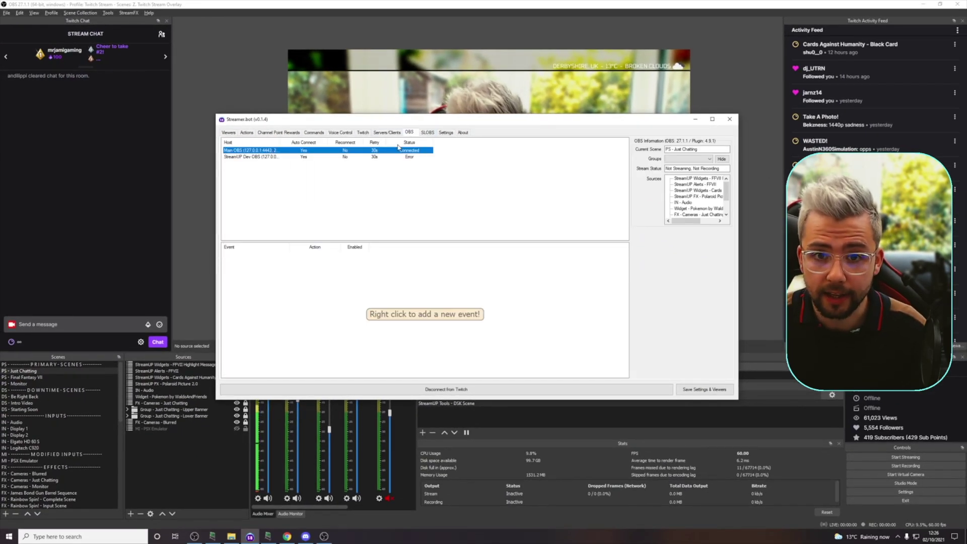
left_click(244, 133)
left_click_drag(286, 124, 345, 282)
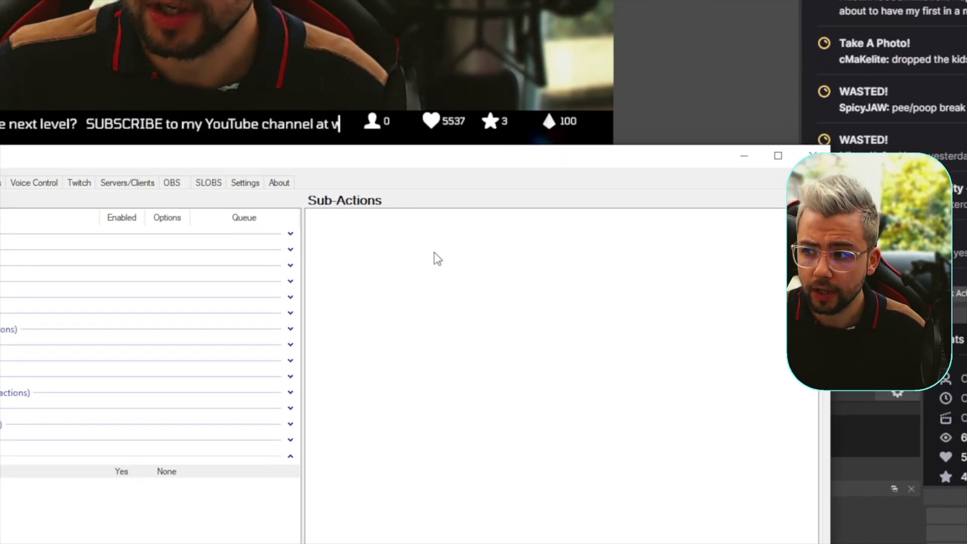
right_click(604, 324)
mouse_move(631, 332)
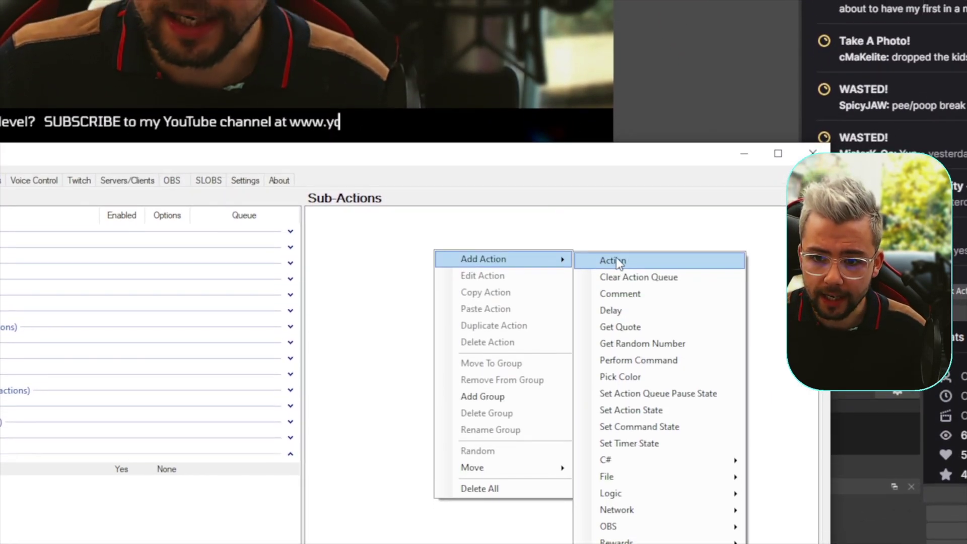
left_click(614, 268)
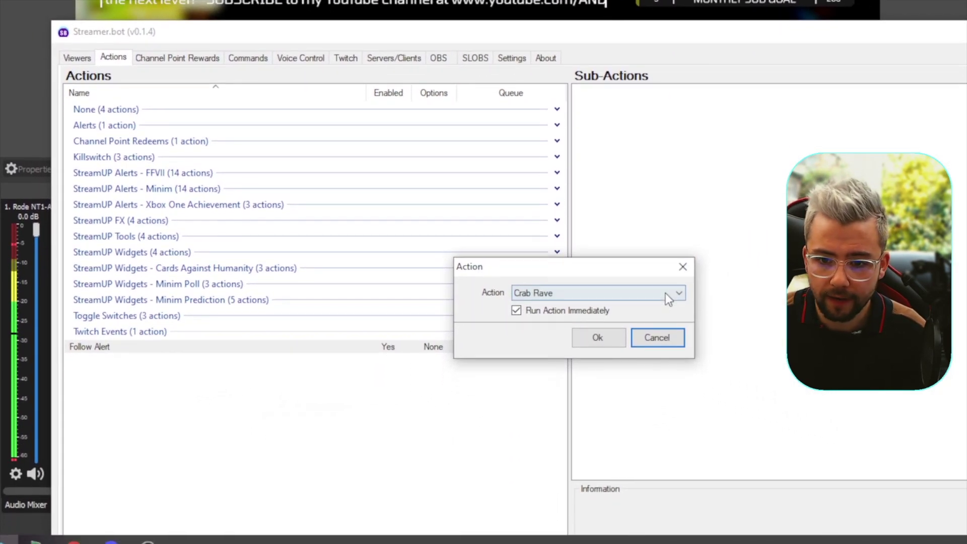
left_click(668, 298)
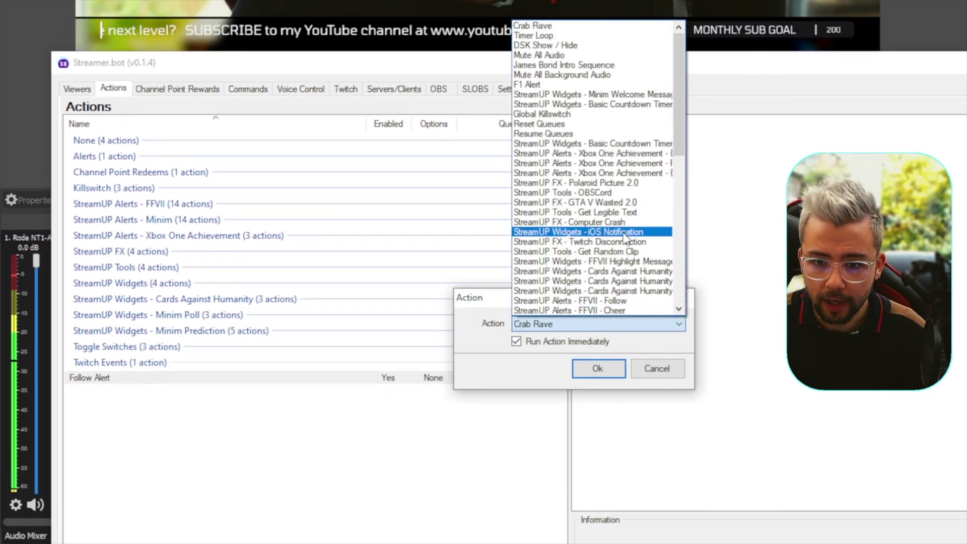
scroll(629, 247, "down", 4)
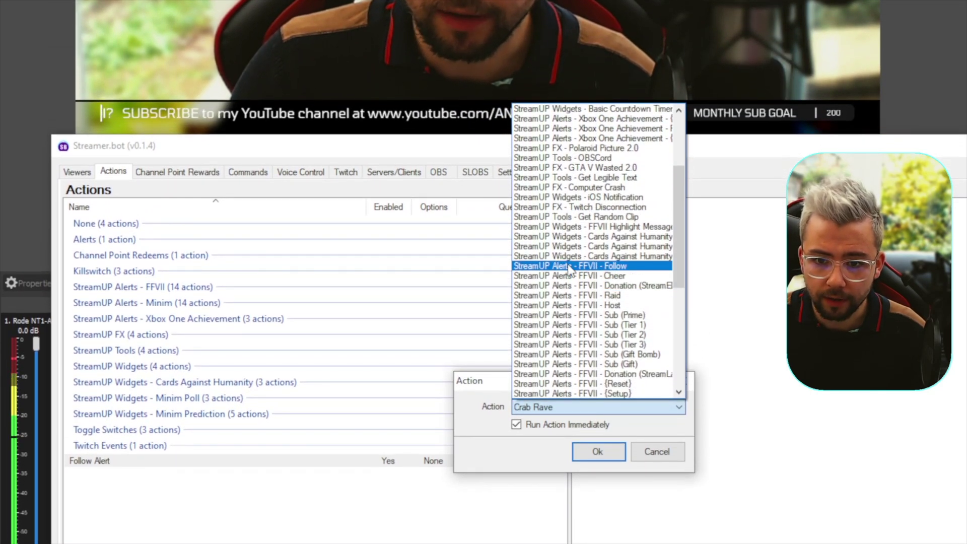
left_click(569, 266)
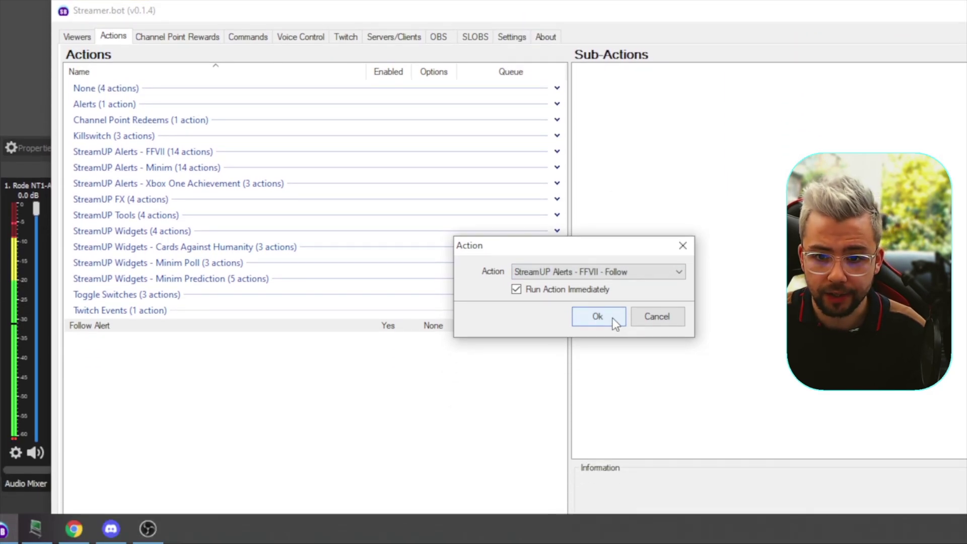
left_click(598, 316)
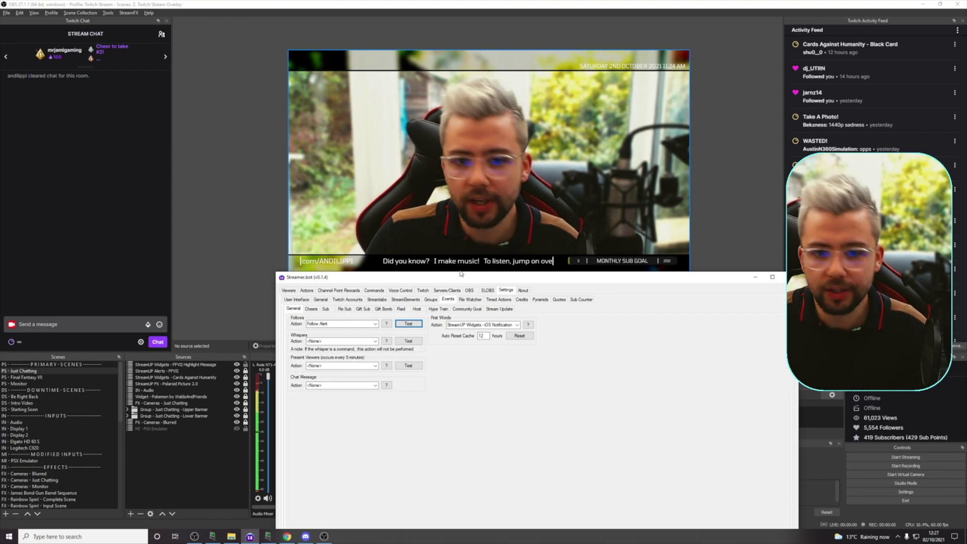
- Add a Twitch channel message sub-action to Follow Alert reading "Thank you for the follow %user%" from the Bot account, and test the Follows event
left_click(307, 291)
right_click(575, 320)
mouse_move(590, 325)
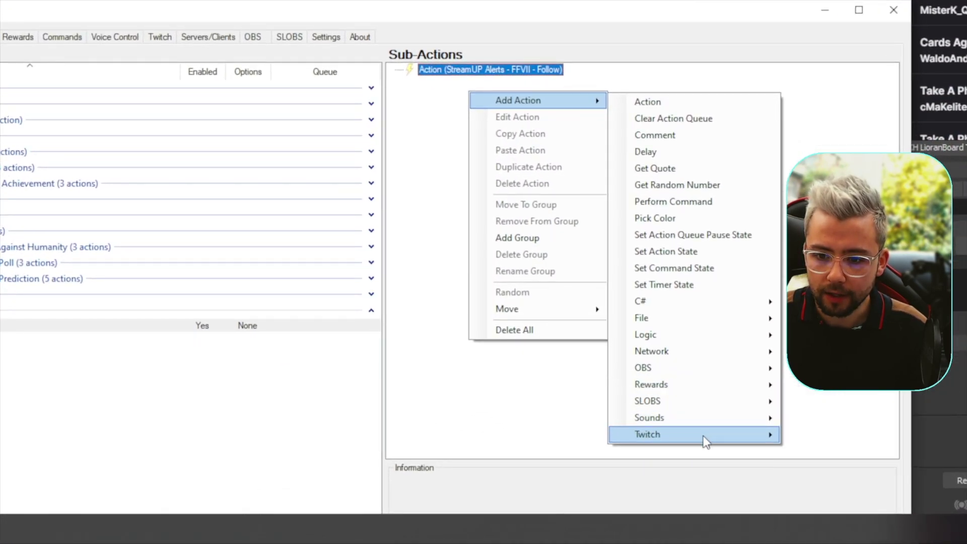
mouse_move(697, 488)
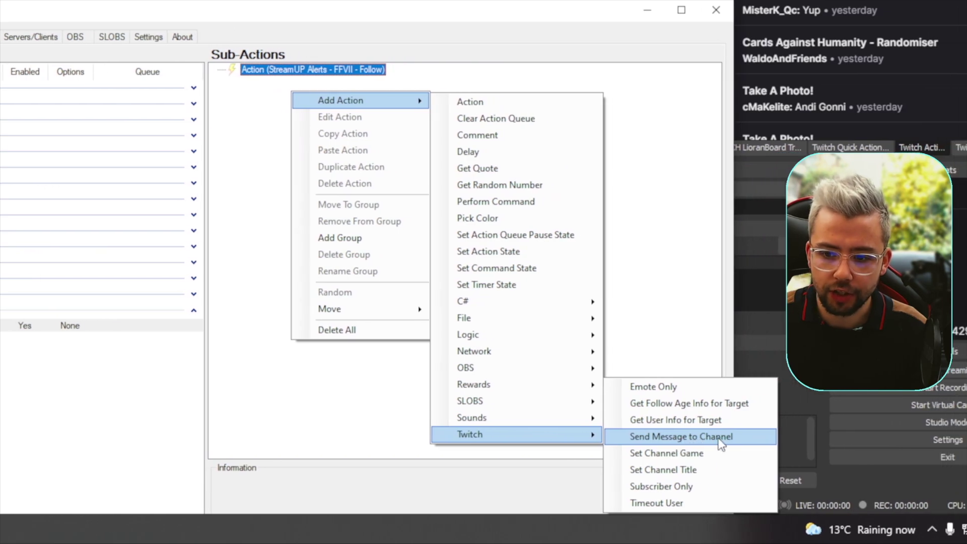
left_click(805, 436)
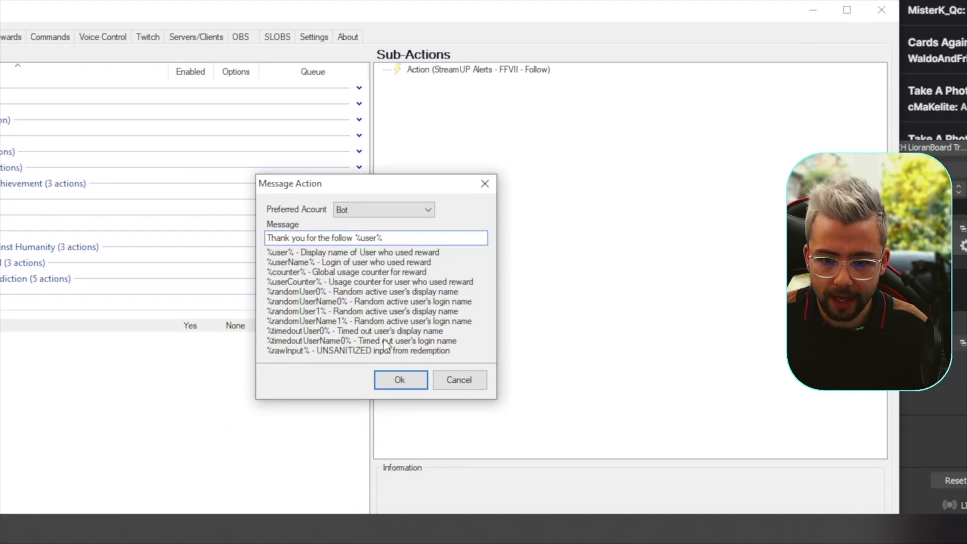
left_click(405, 382)
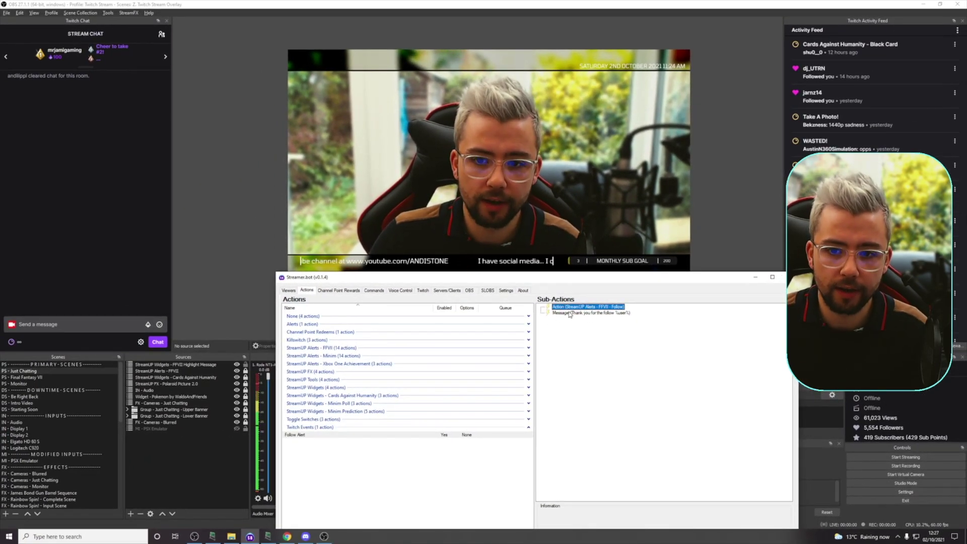
left_click(505, 291)
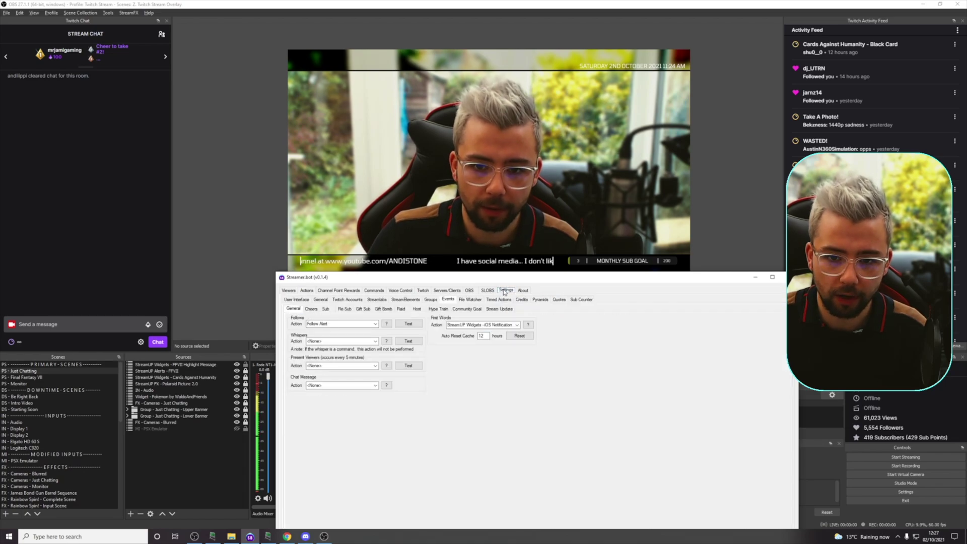
left_click(410, 325)
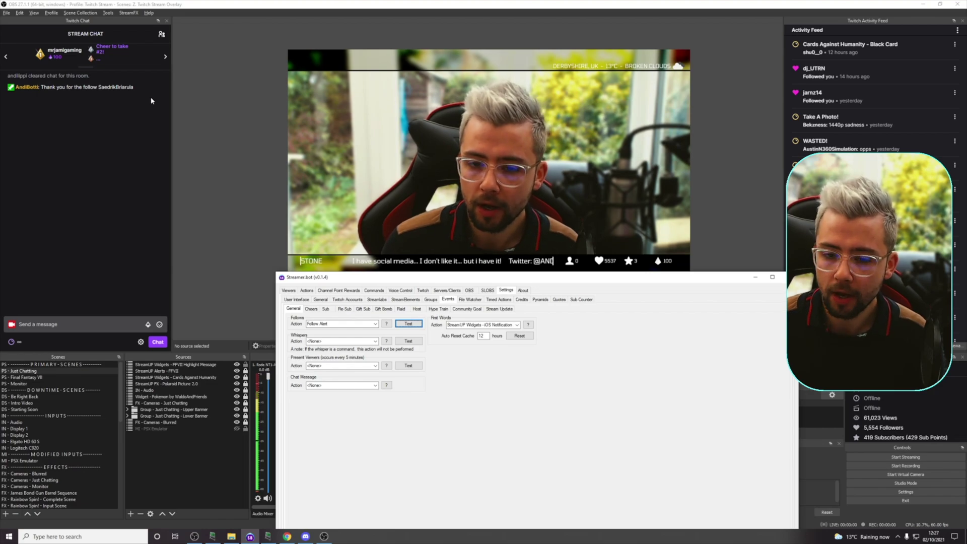
- Turn off Run Action Immediately for the StreamUP Alerts - FFVII - Follow sub-action and return to the event settings
left_click(307, 291)
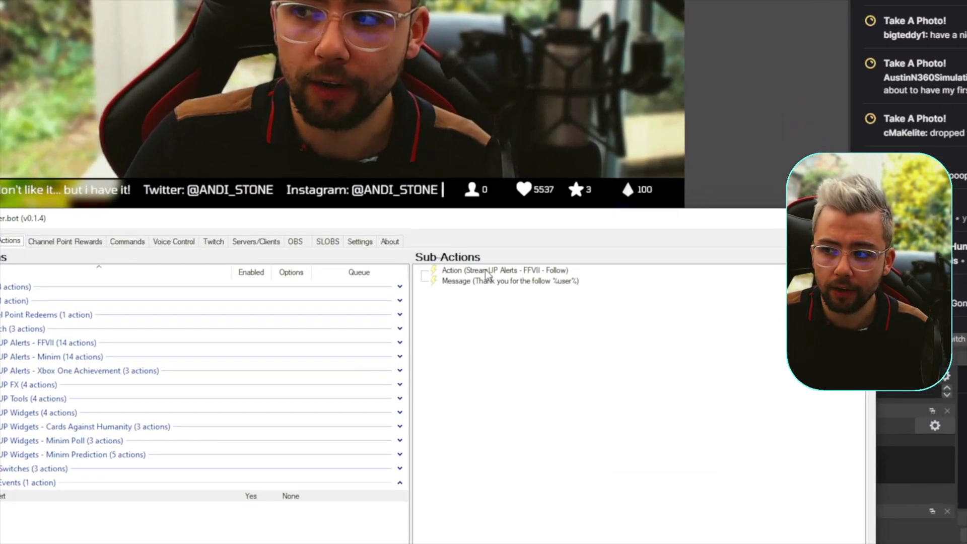
double_click(568, 308)
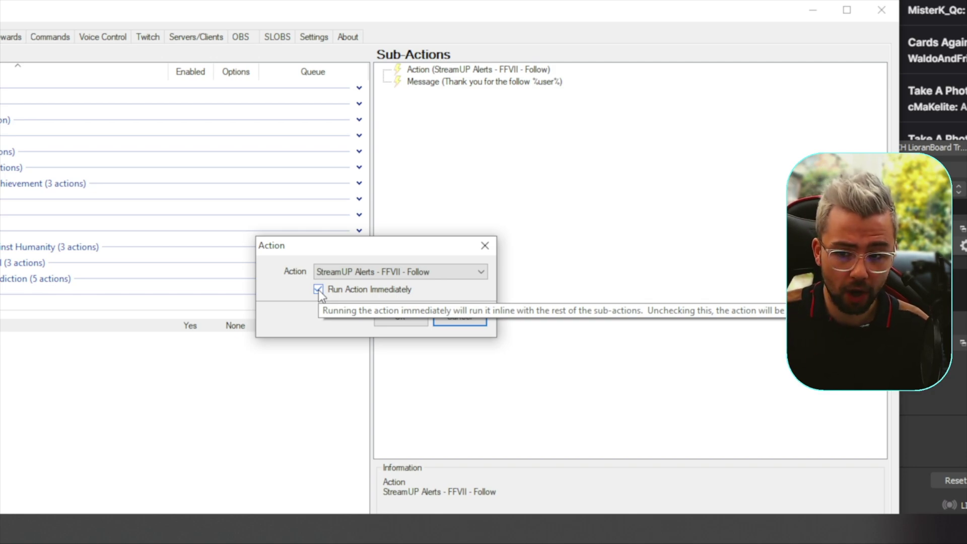
left_click(318, 289)
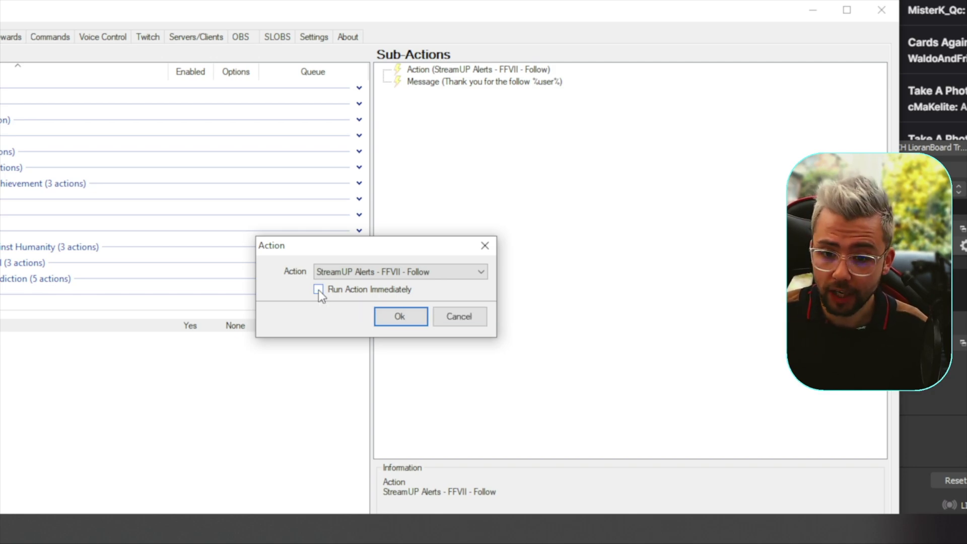
left_click(416, 322)
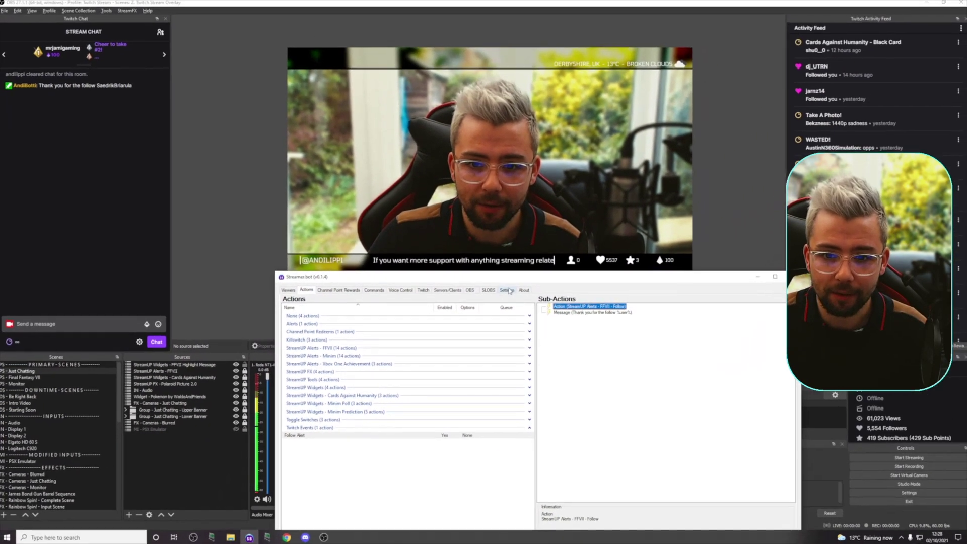
left_click(507, 290)
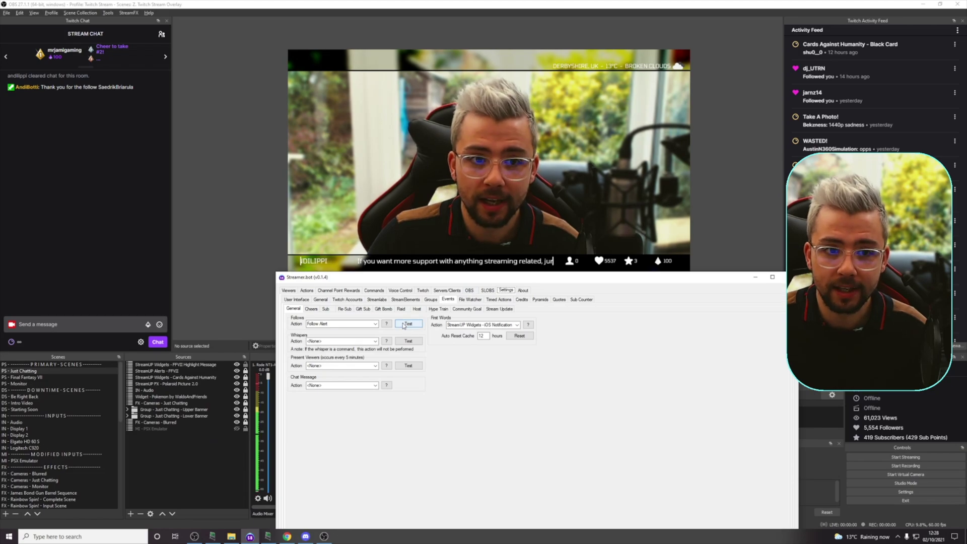
- Test the Follows event, add a StreamUP Alerts - Minim - Follow sub-action to Follow Alert with Run Action Immediately off, and retest
left_click(404, 324)
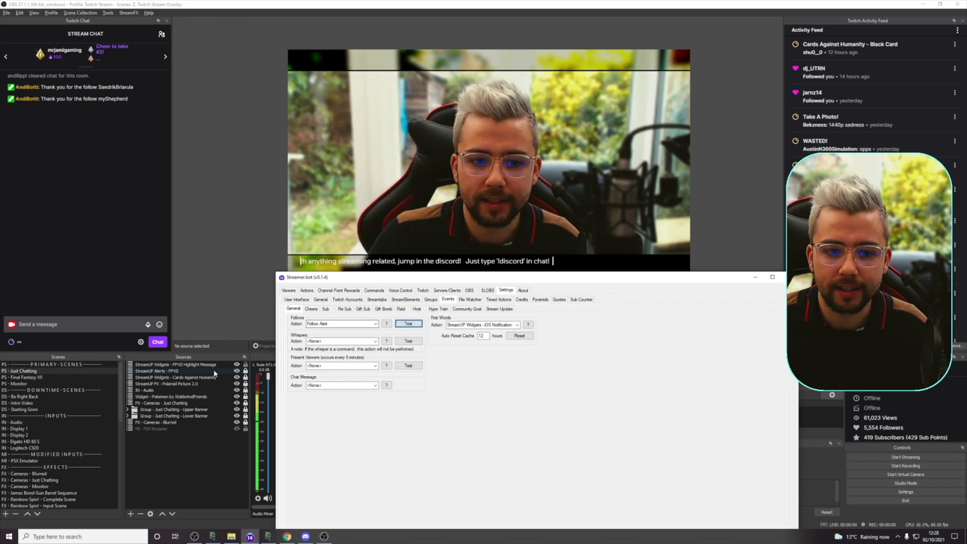
left_click(307, 290)
right_click(583, 328)
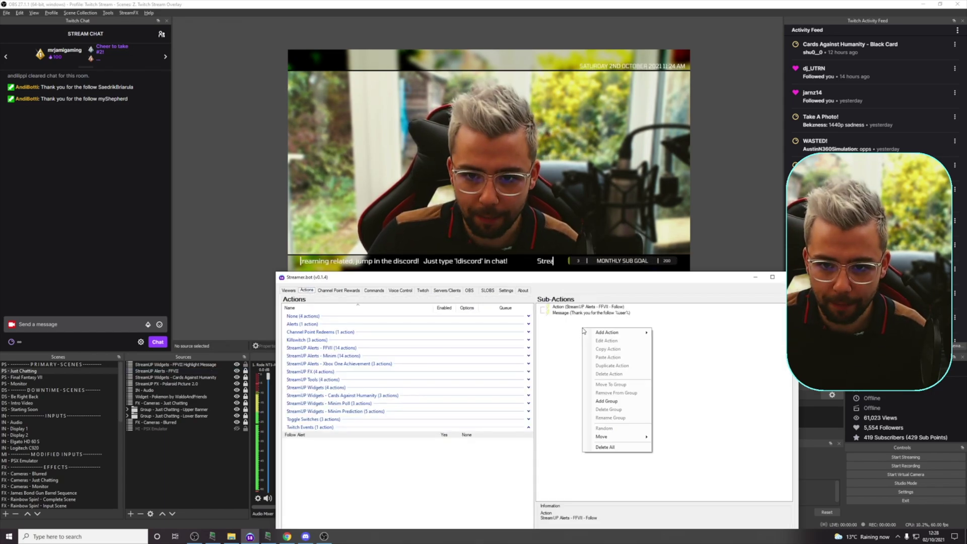
mouse_move(603, 334)
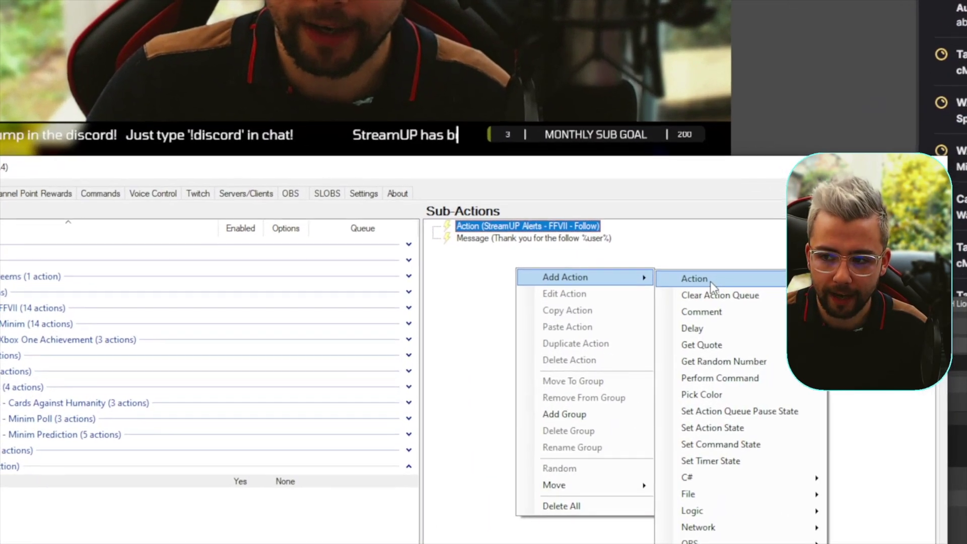
left_click(679, 333)
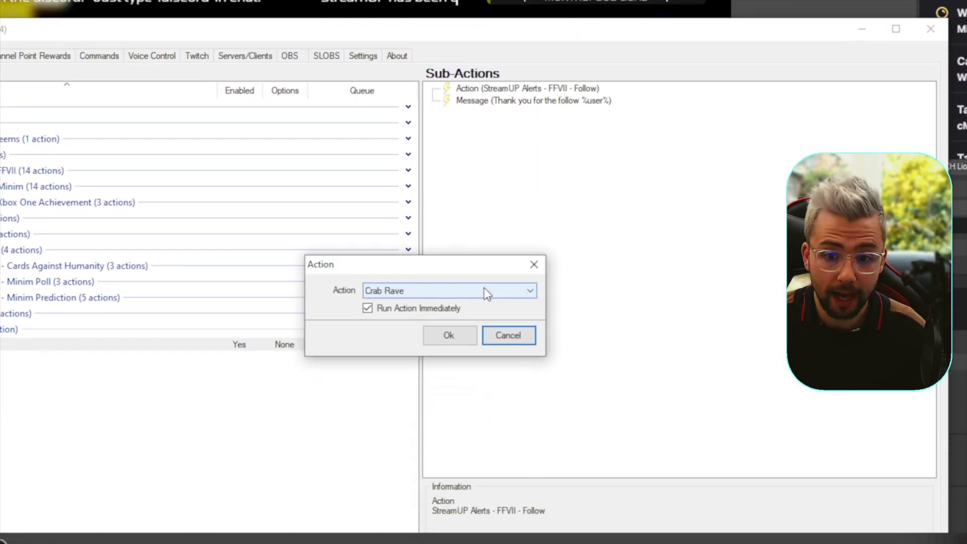
left_click(484, 346)
scroll(464, 306, "down", 8)
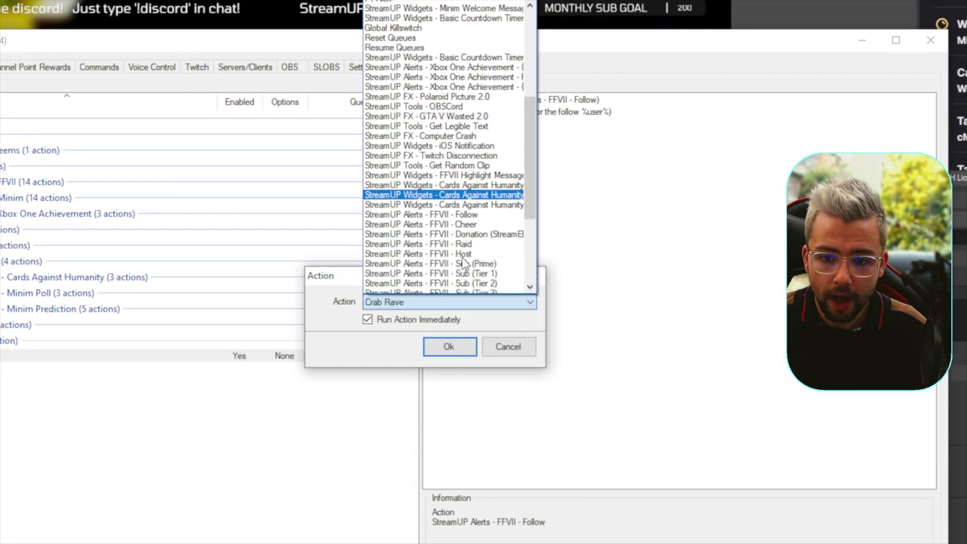
scroll(463, 261, "down", 3)
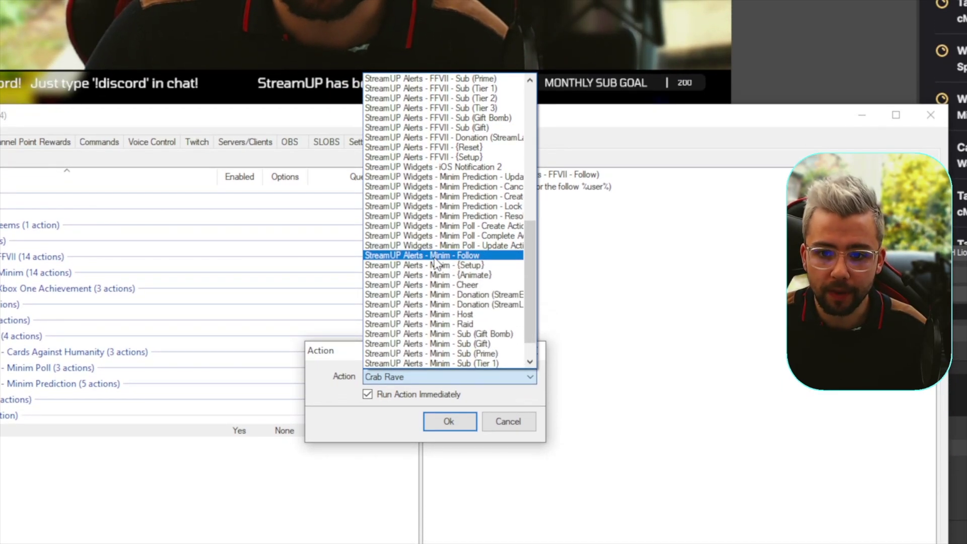
left_click(440, 179)
left_click(367, 290)
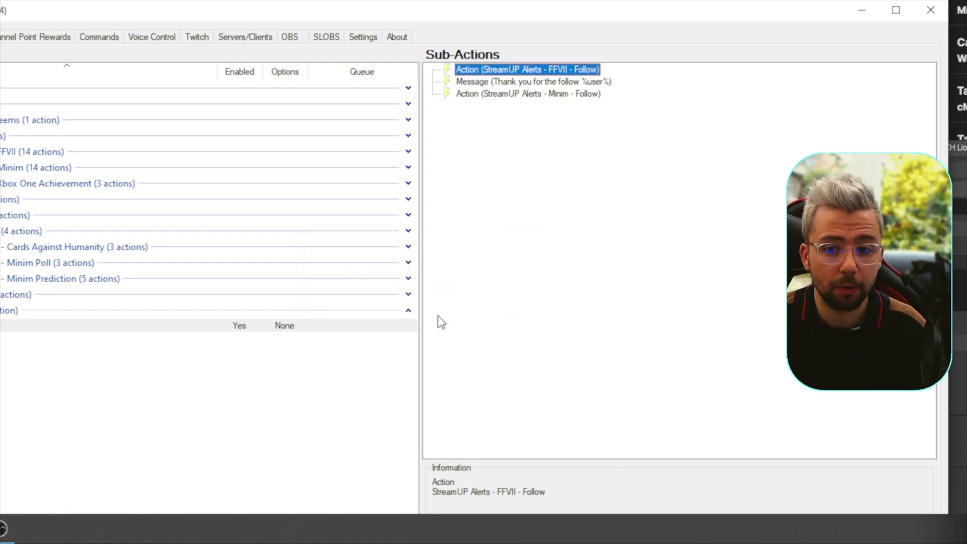
left_click(437, 315)
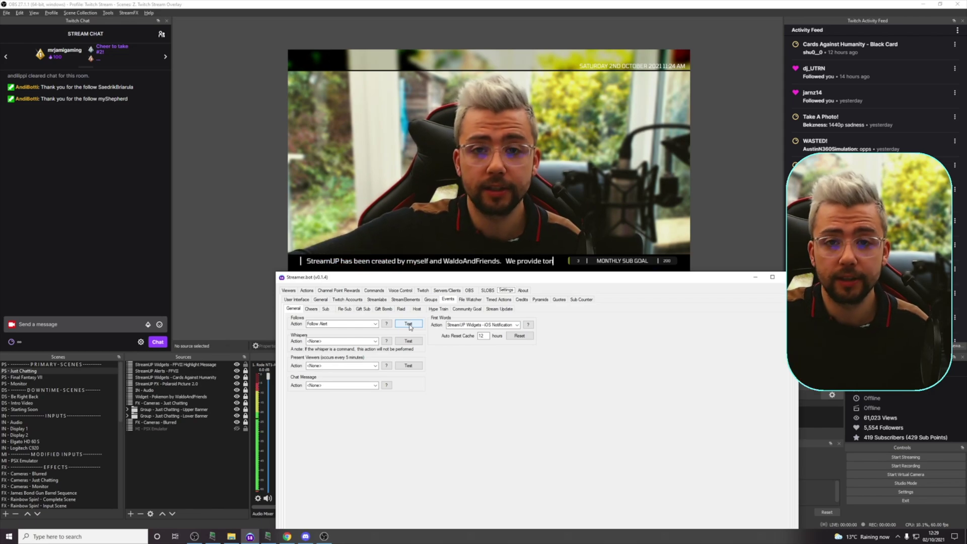
left_click(408, 324)
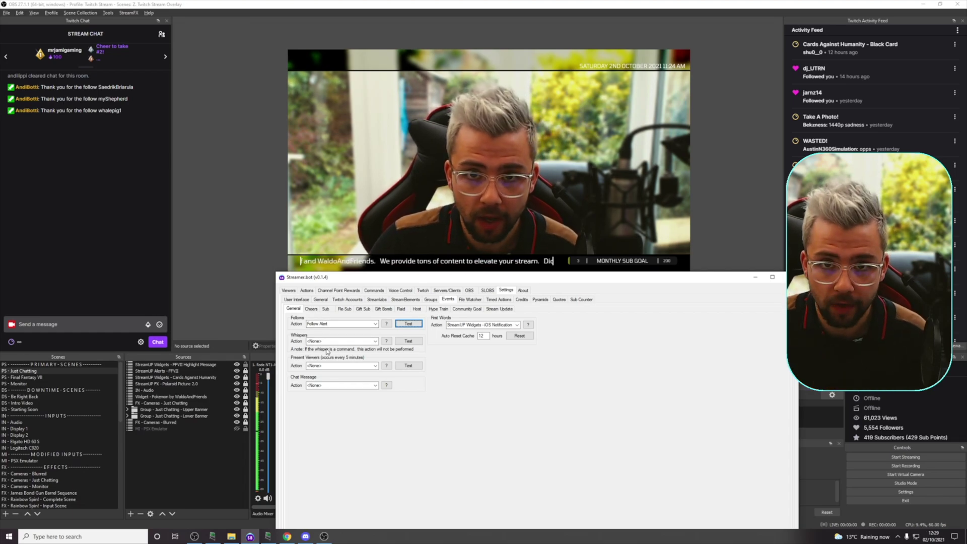
- Check the Cheers event settings and create an action named Cheer Alert in the Twitch Events group
left_click(311, 309)
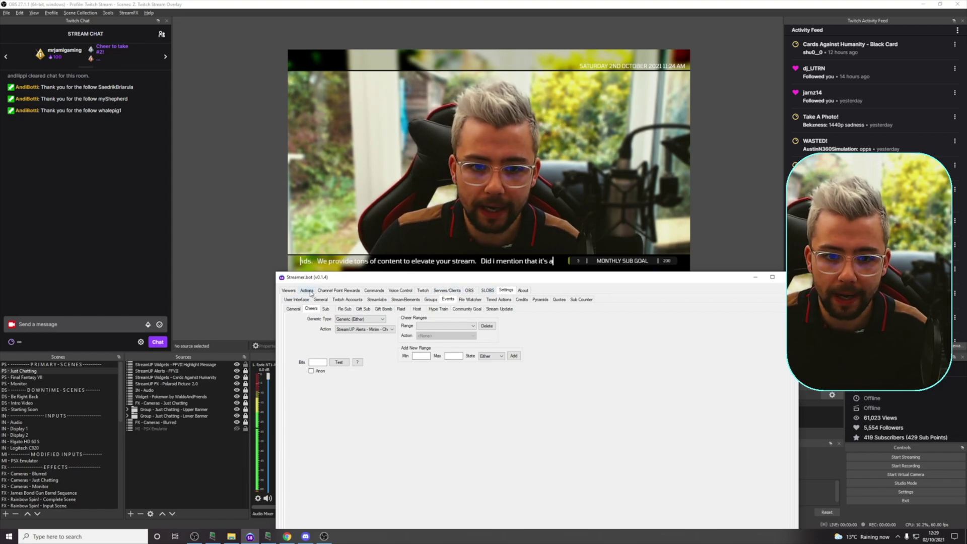
left_click(307, 291)
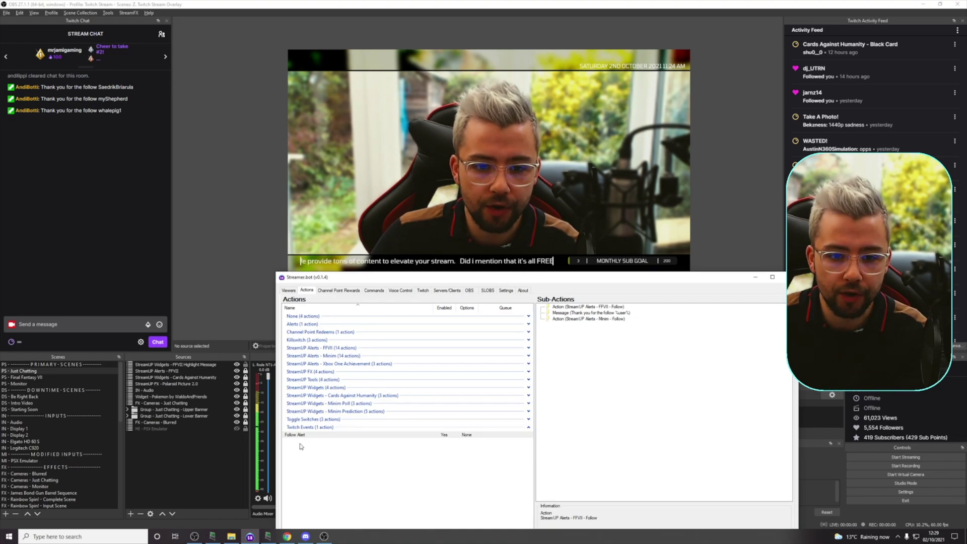
right_click(333, 452)
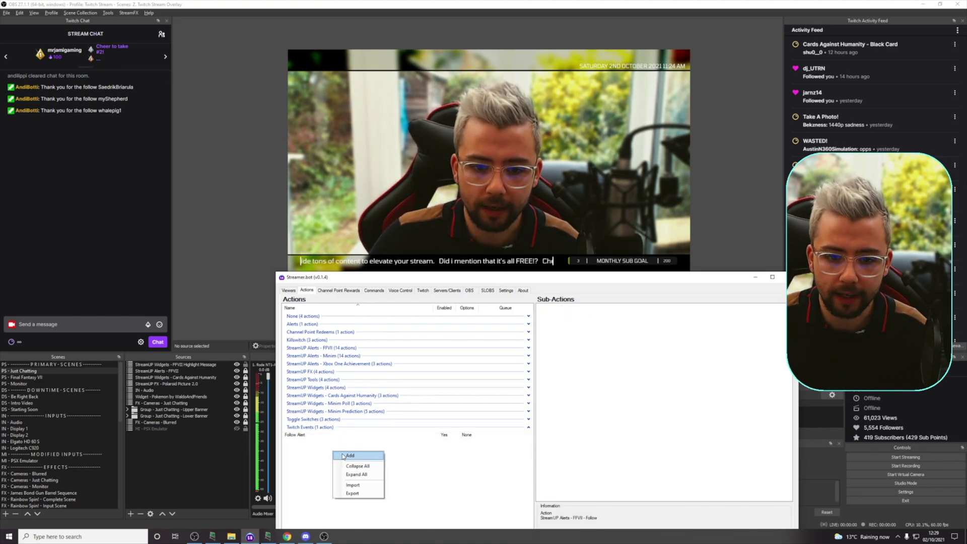
left_click(348, 456)
type("Ch")
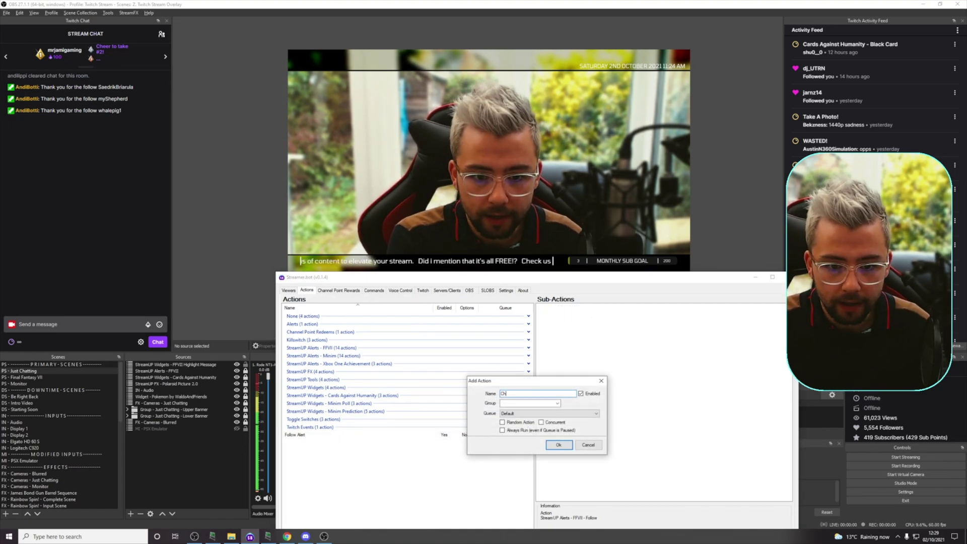
type("eer Alert")
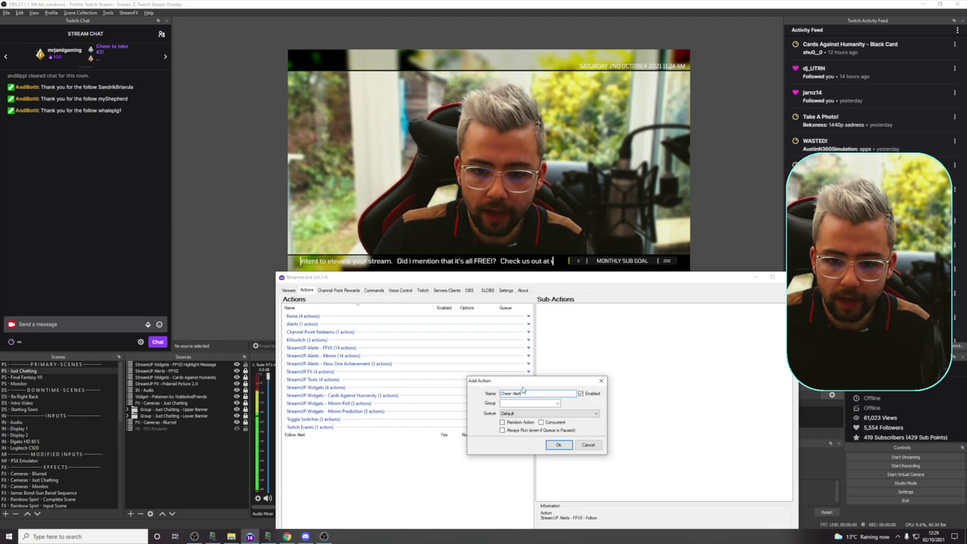
left_click(557, 403)
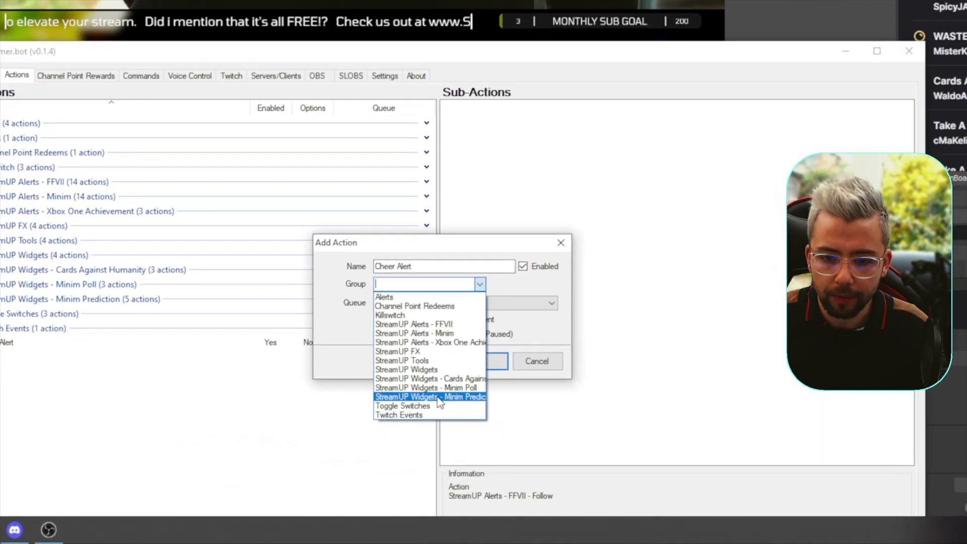
left_click(403, 414)
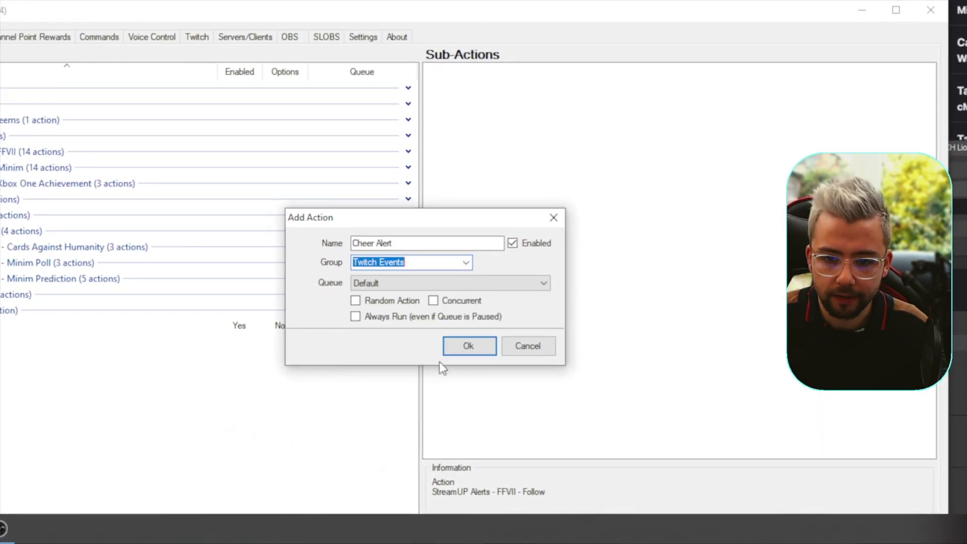
left_click(473, 349)
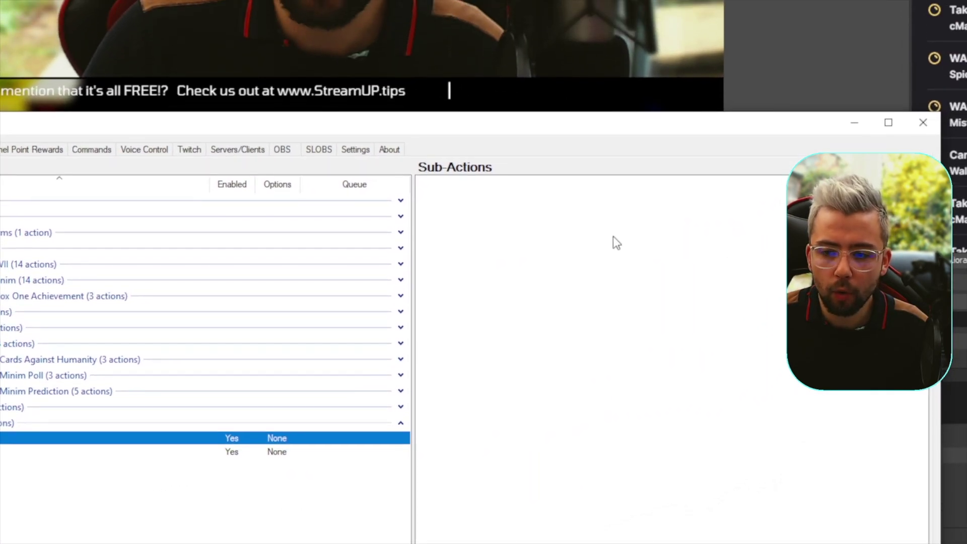
- Give Cheer Alert a sub-action that runs StreamUP Alerts - FFVII - Cheer, with Run Action Immediately turned off
right_click(520, 212)
mouse_move(567, 225)
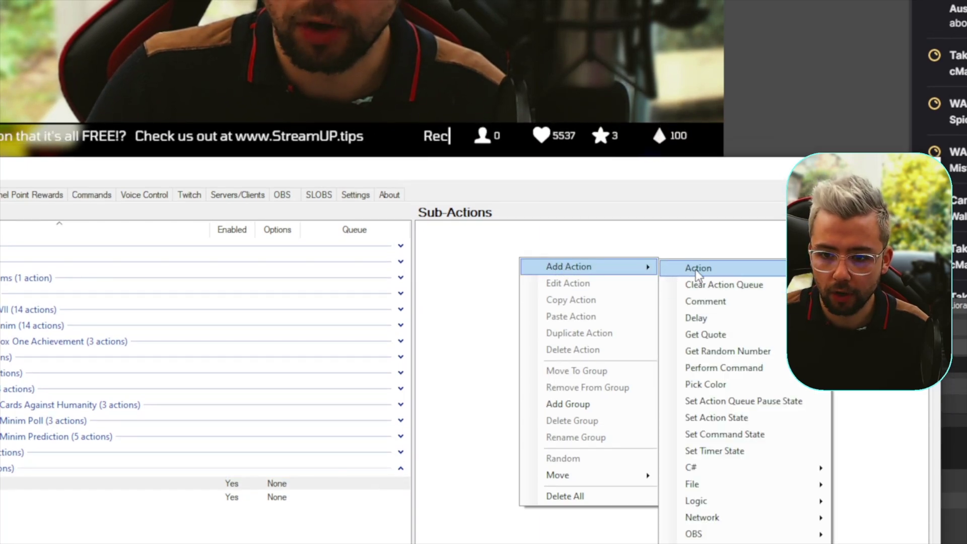
left_click(698, 270)
left_click(499, 428)
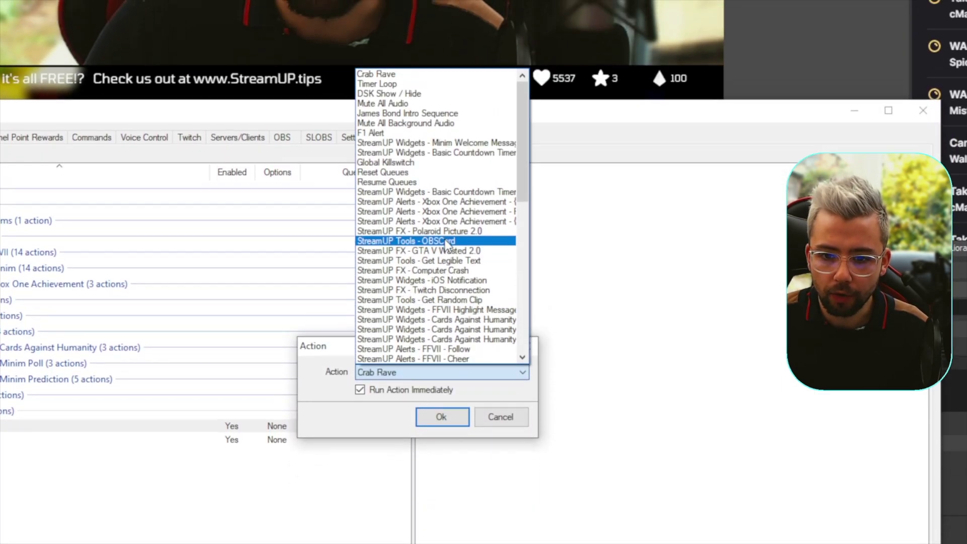
scroll(448, 242, "down", 4)
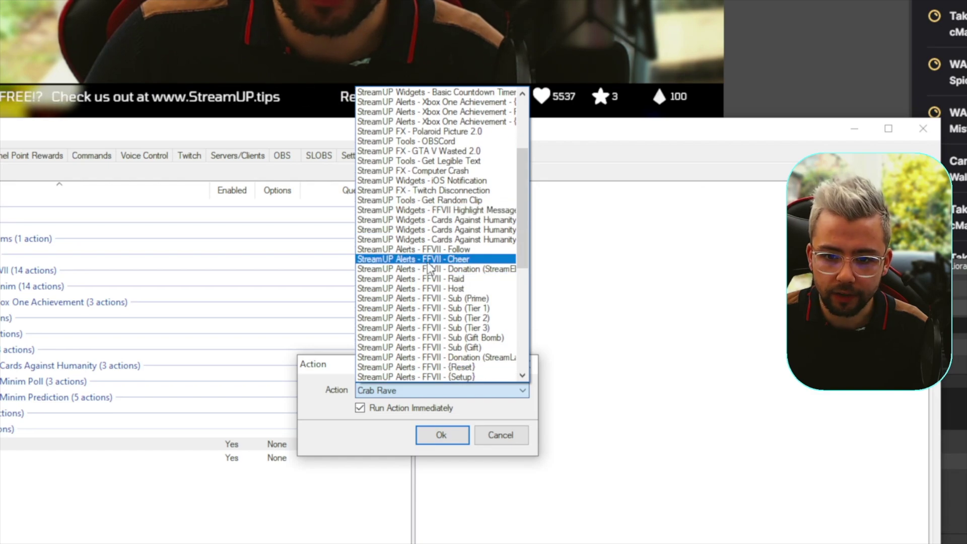
left_click(429, 262)
left_click(403, 408)
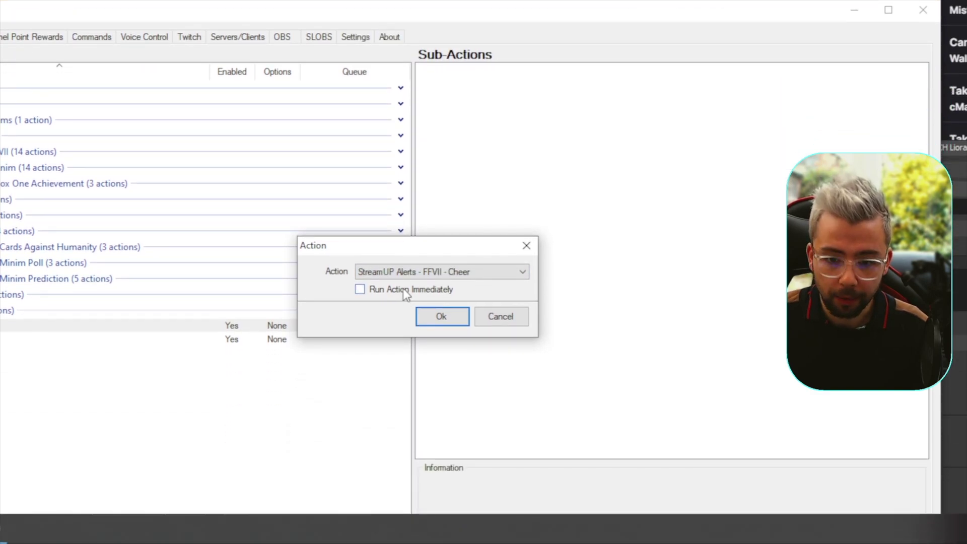
left_click(446, 315)
- Add a second sub-action to Cheer Alert that runs StreamUP Alerts - Minim - Cheer, with Run Action Immediately turned off
right_click(485, 103)
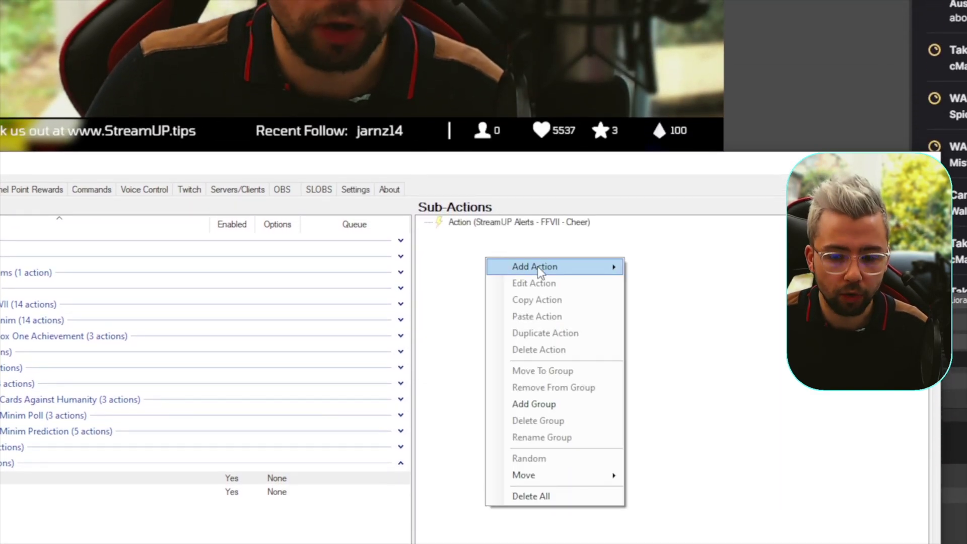
mouse_move(538, 269)
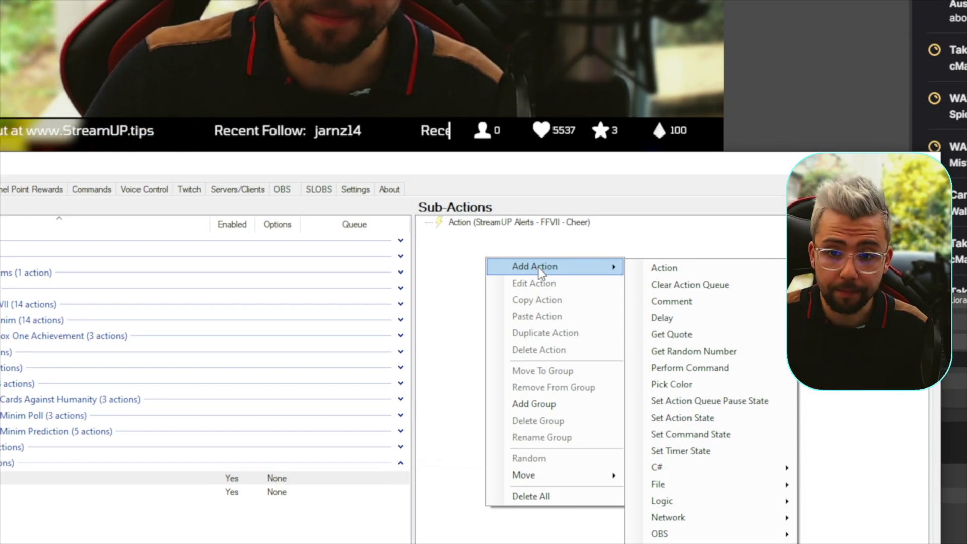
left_click(685, 274)
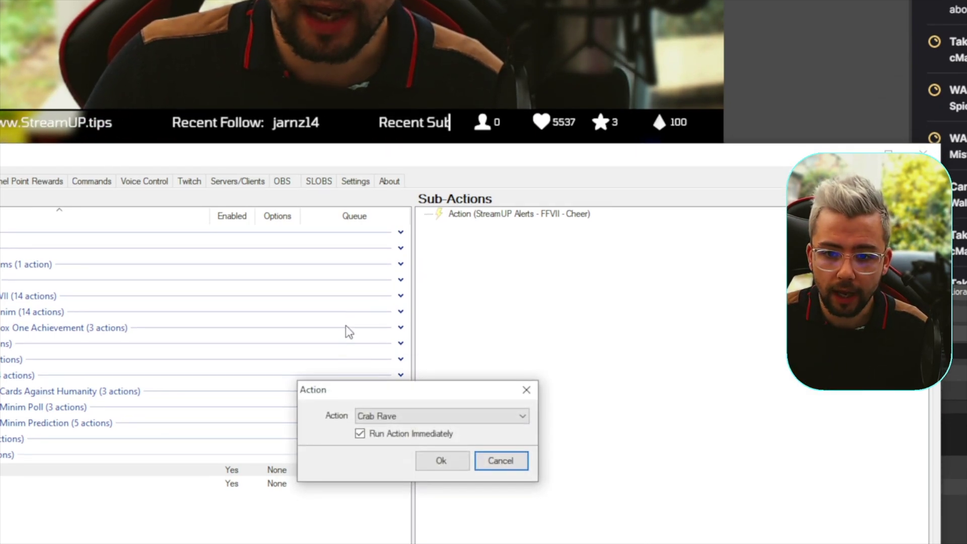
left_click(430, 304)
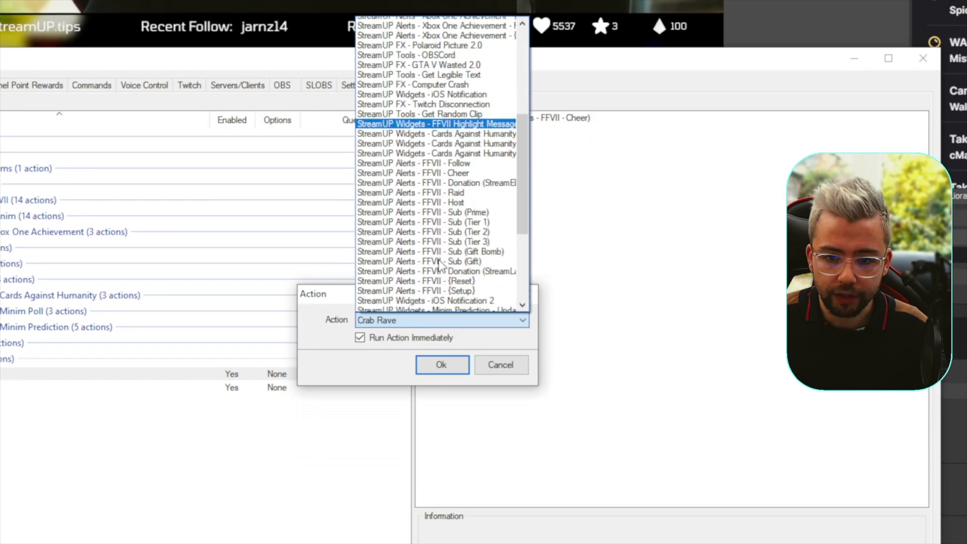
scroll(440, 263, "down", 8)
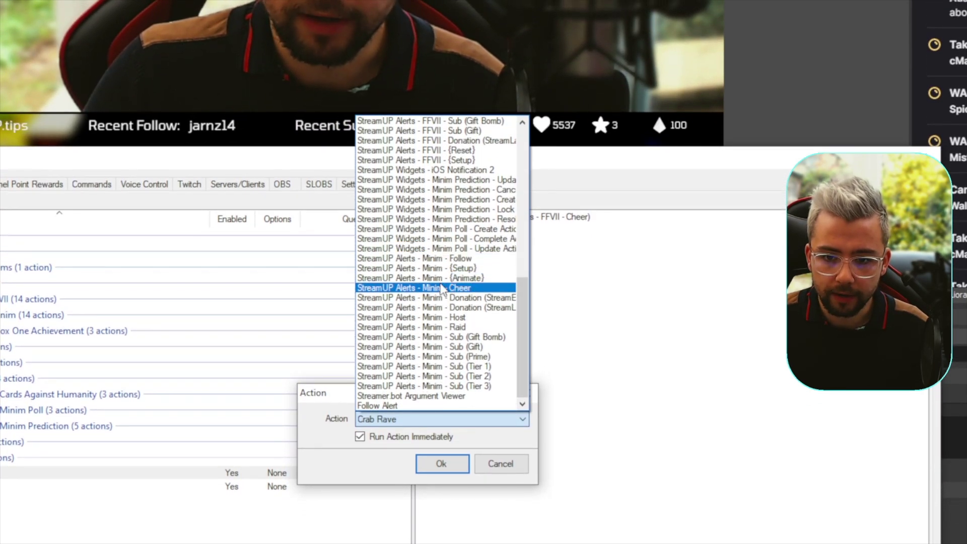
left_click(441, 282)
left_click(441, 316)
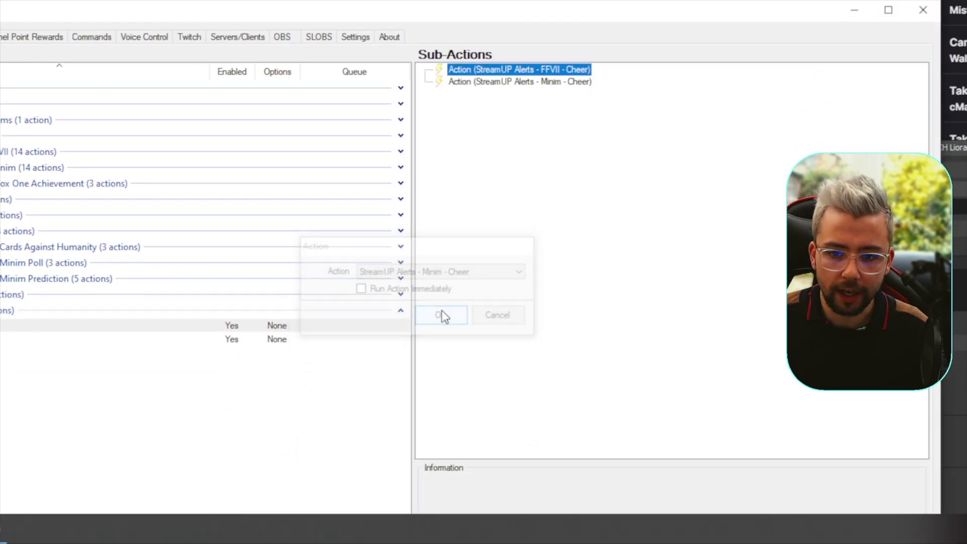
- Start a Twitch channel message sub-action in Cheer Alert from the Bot account, with the text "Thank you for the bits %user%"
right_click(535, 125)
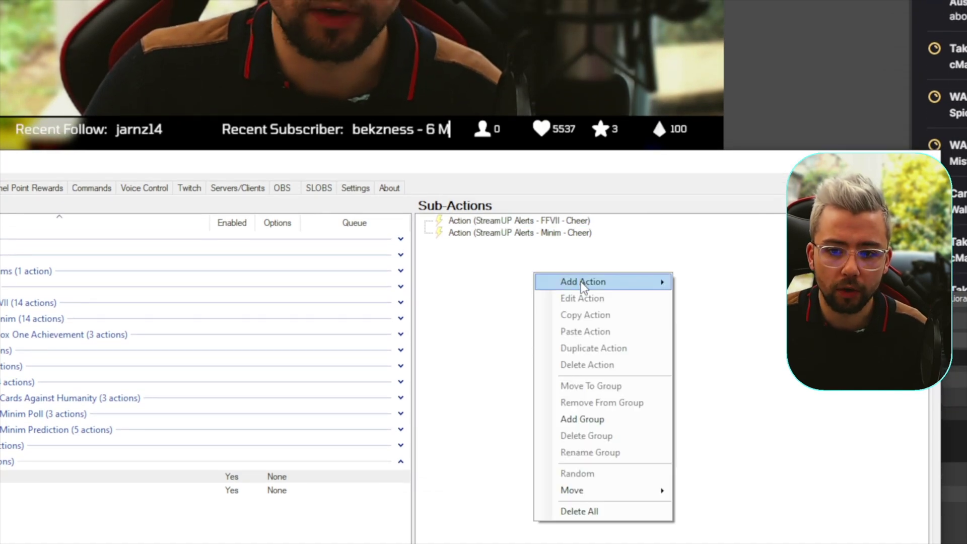
mouse_move(583, 286)
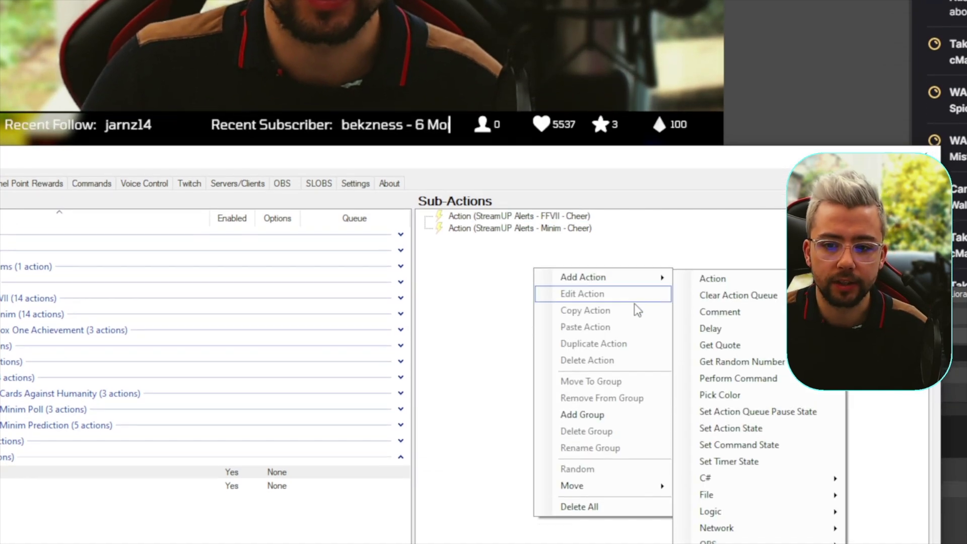
mouse_move(706, 462)
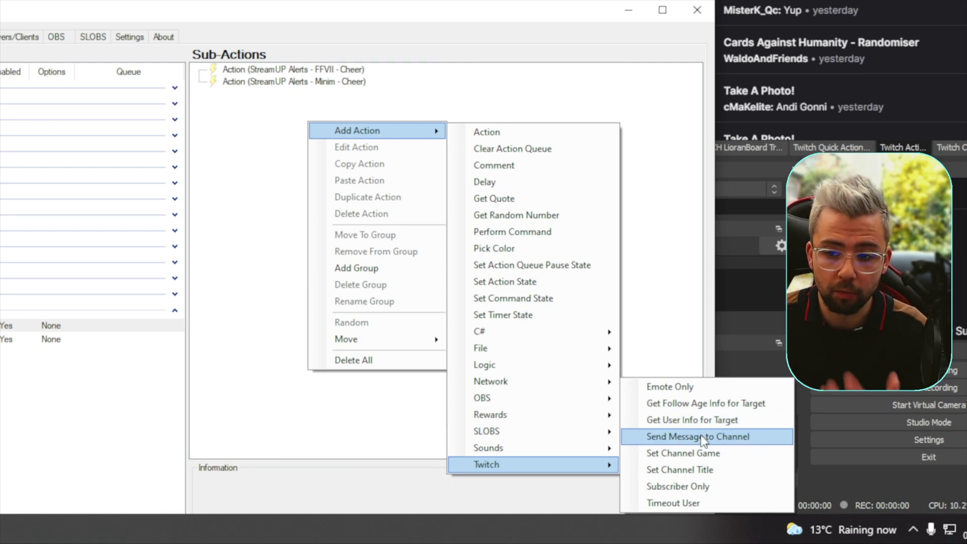
left_click(700, 437)
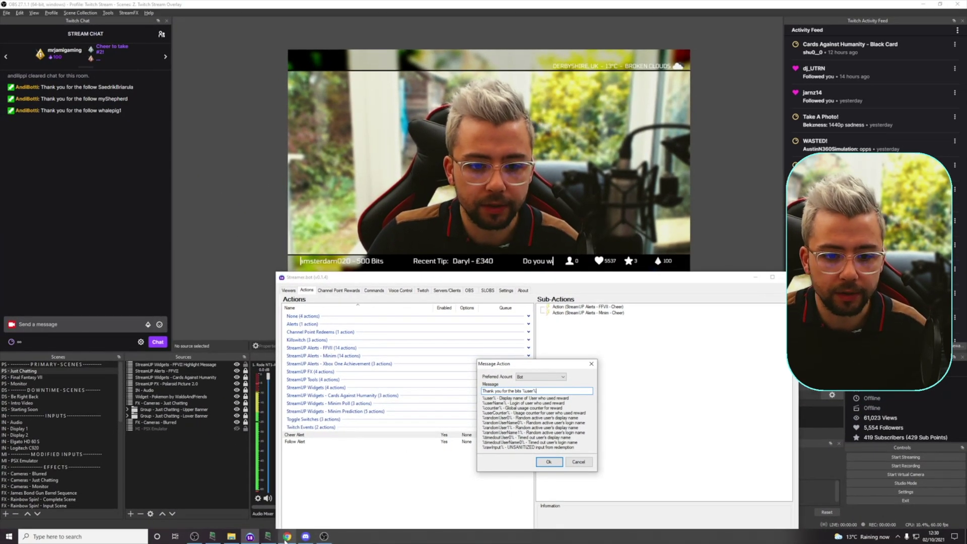
- Switch to Chrome and look up the bits variable among the event variables on the Streamer.bot Wiki's Variables page
left_click(287, 537)
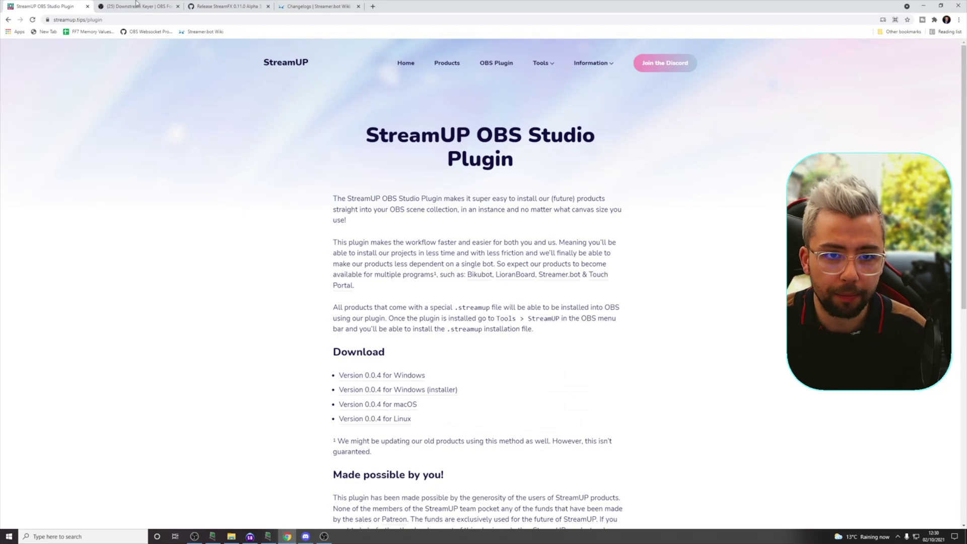
left_click(303, 7)
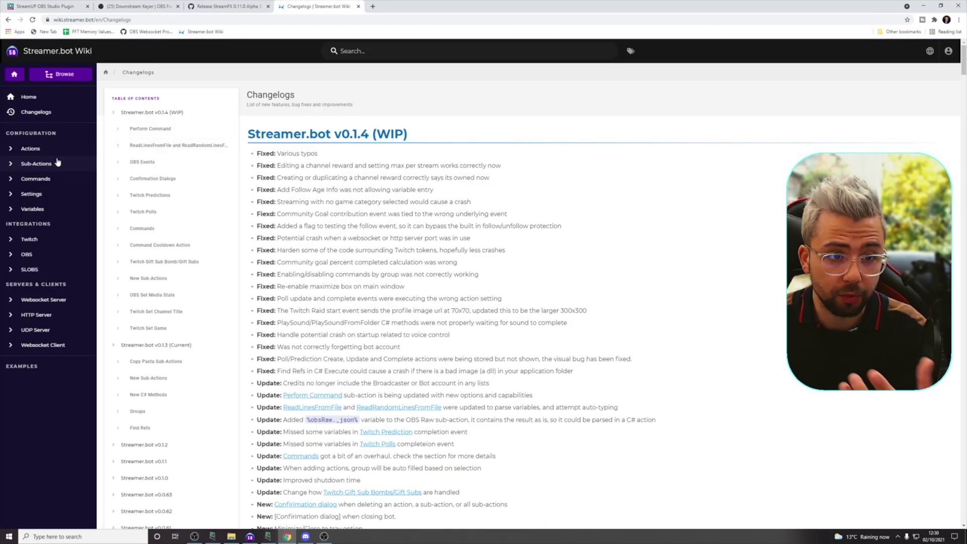
left_click(32, 213)
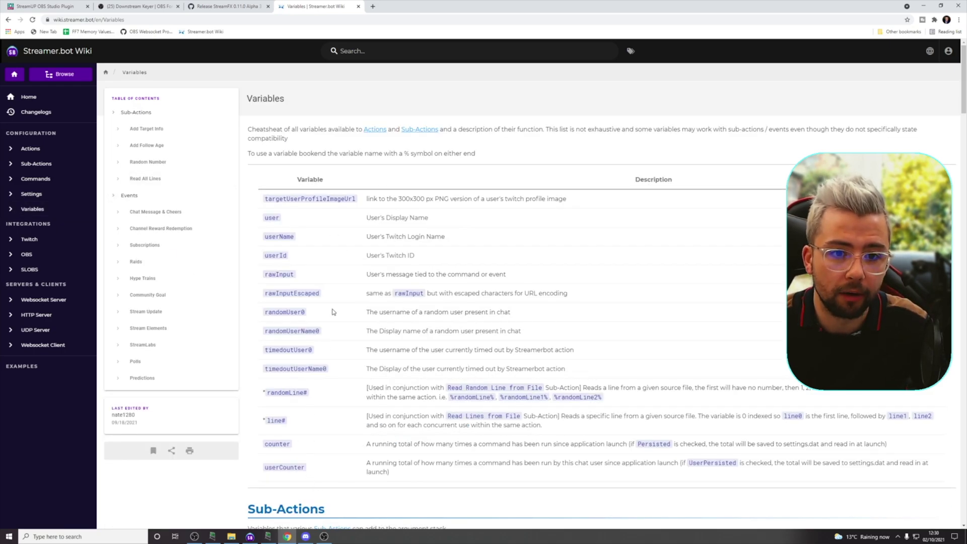
left_click(129, 195)
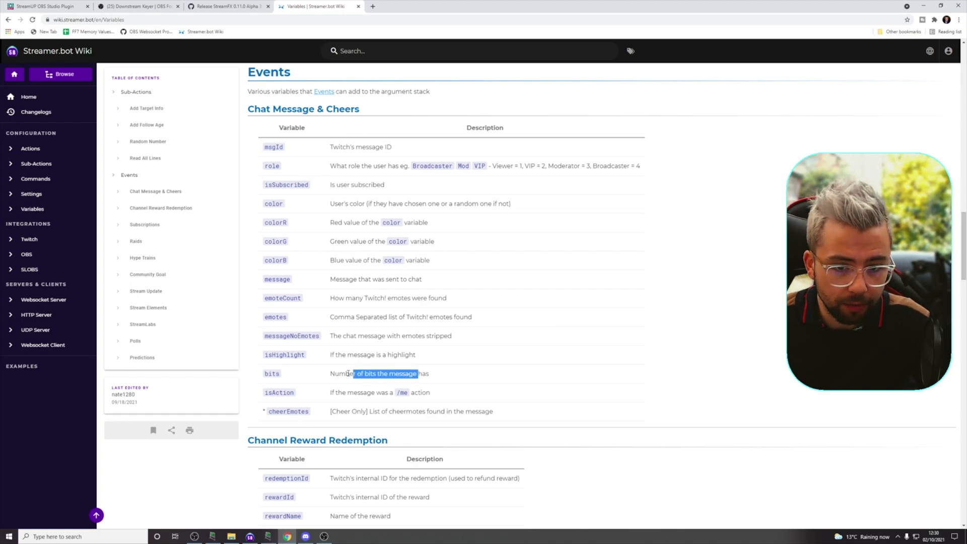
- Return to Streamer.bot and save the Cheer Alert chat message as "Thank you for the %bits% bits %user%!"
scroll(367, 376, "down", 15)
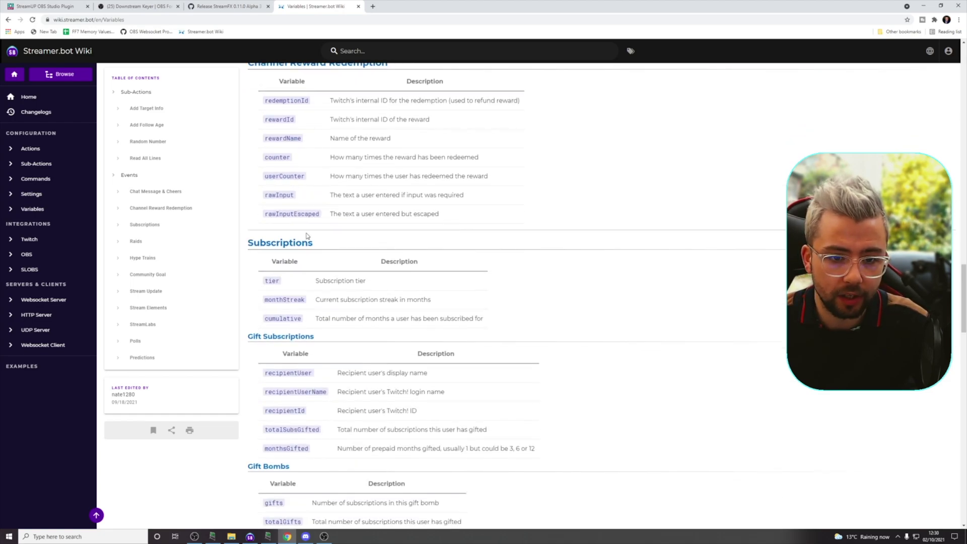
scroll(307, 261, "down", 3)
scroll(306, 272, "up", 16)
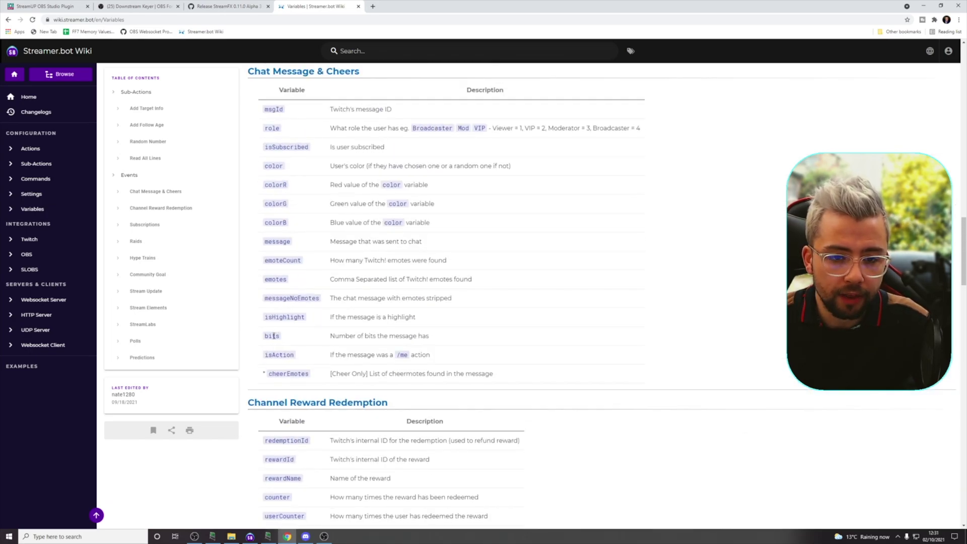
key("alt+Tab")
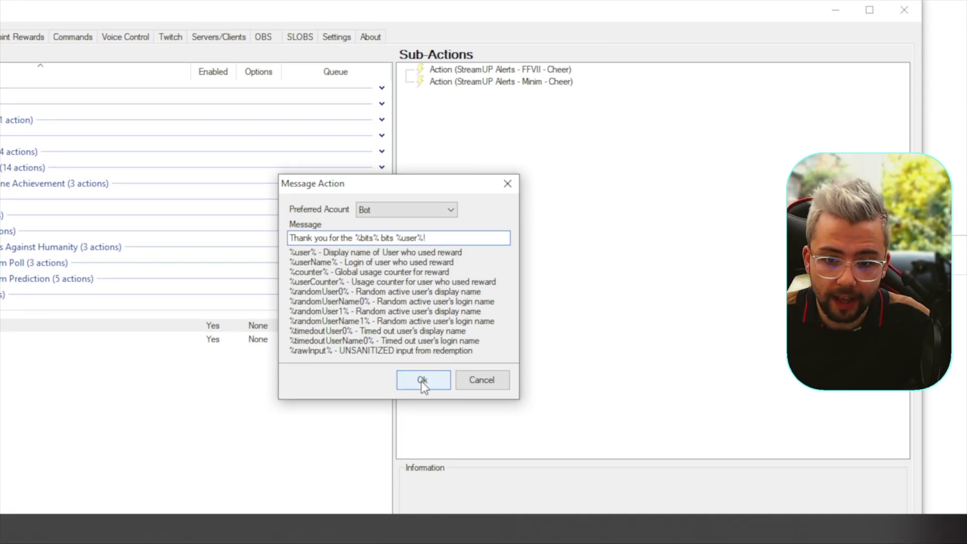
left_click(423, 380)
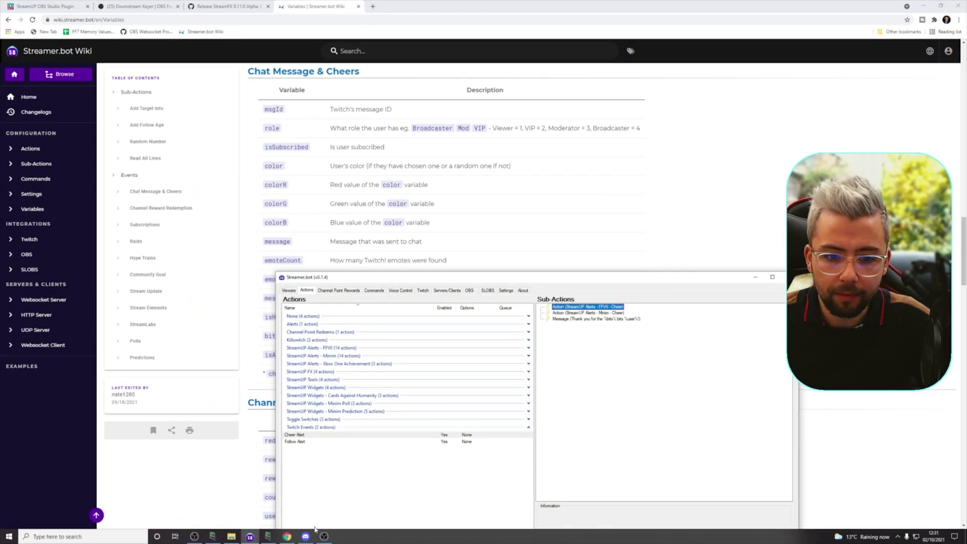
- Show Streamer.bot over OBS and set the generic Cheers event's action to Cheer Alert in the event settings
left_click(322, 537)
left_click(194, 537)
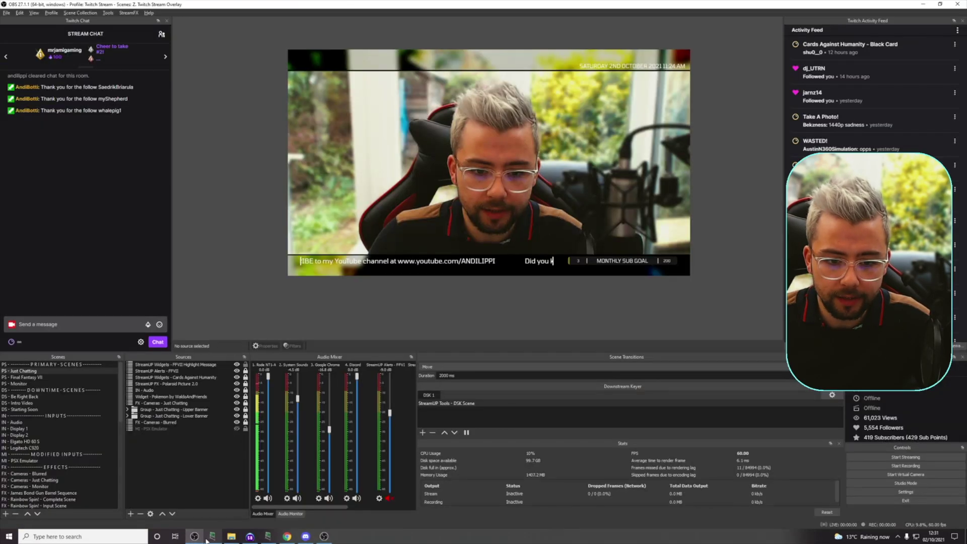
left_click(268, 536)
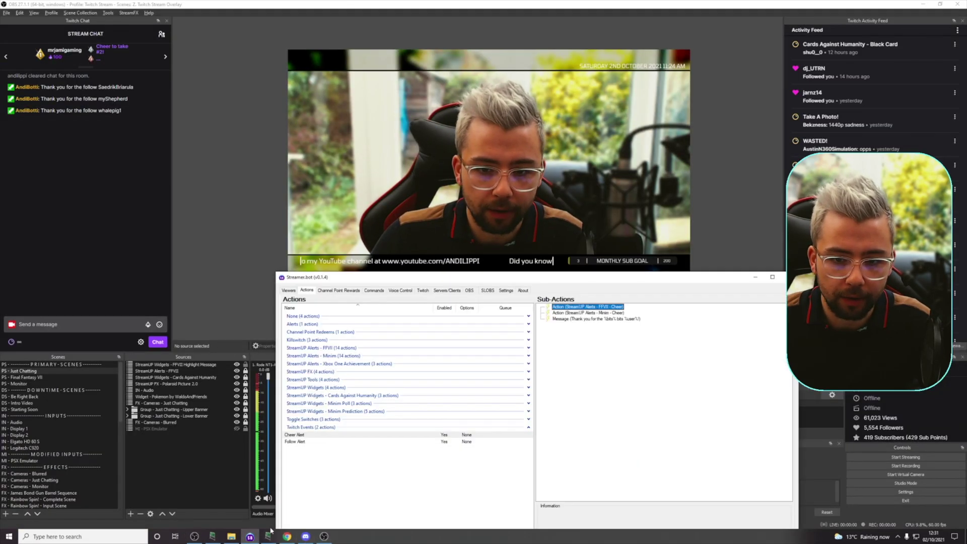
left_click(505, 290)
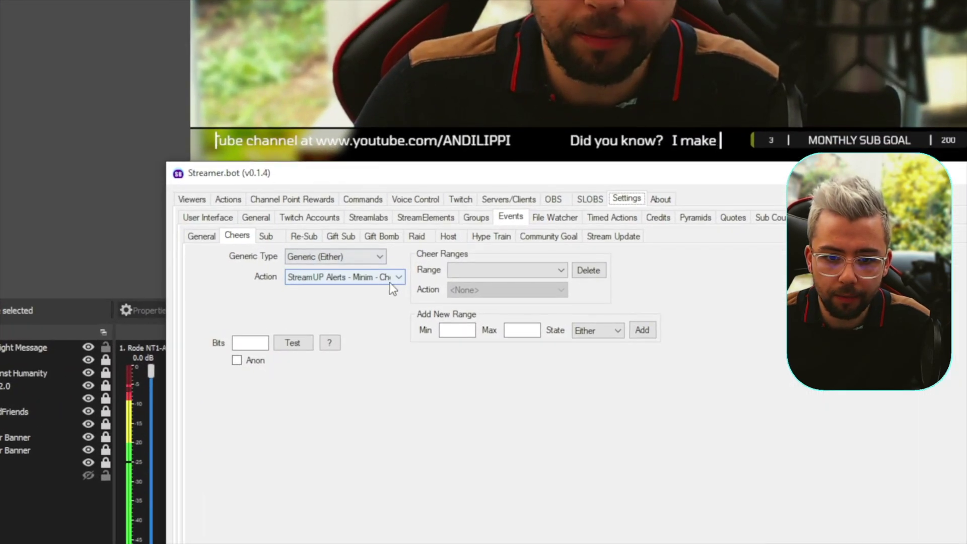
left_click(391, 329)
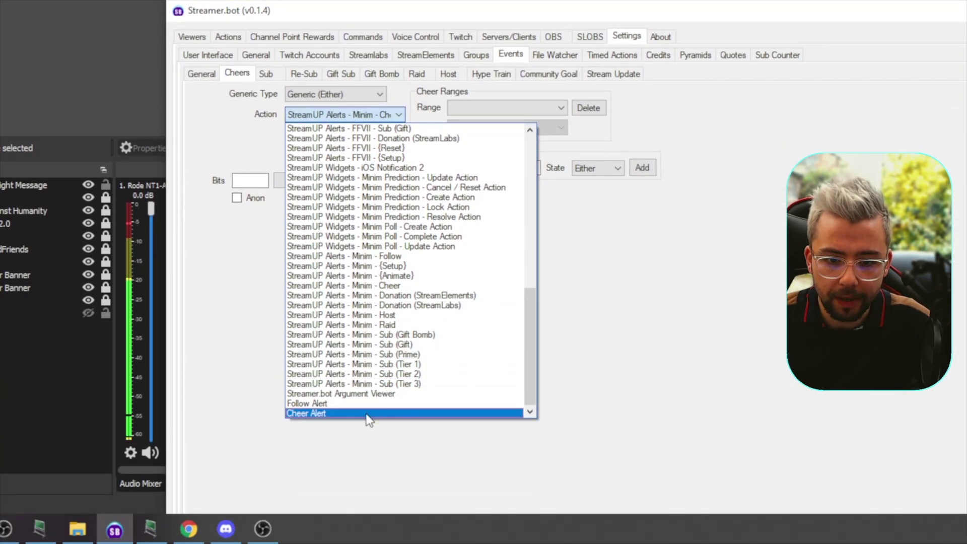
left_click(343, 414)
- Run a test cheer of 69 bits and a test follow from the event settings
left_click(250, 180)
type("69")
left_click(303, 182)
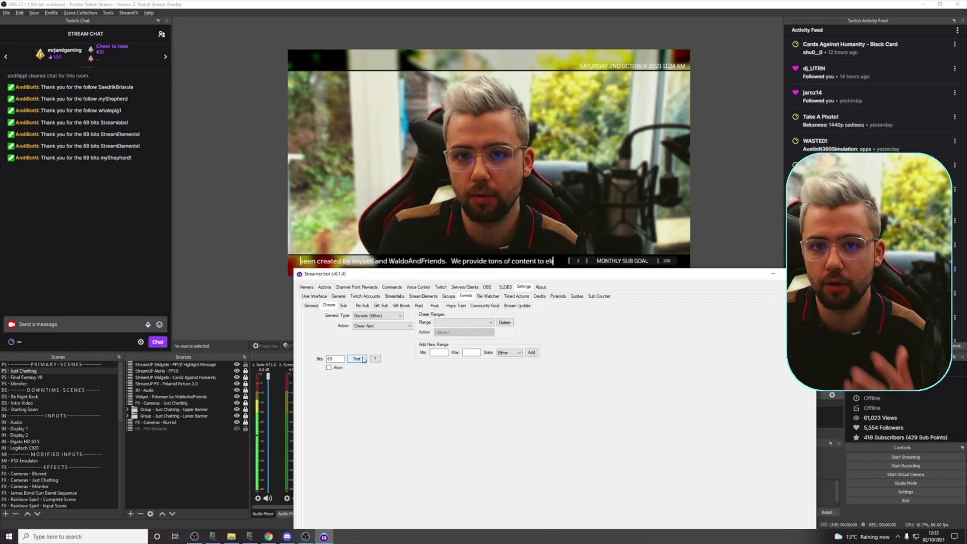
left_click(311, 306)
left_click(422, 321)
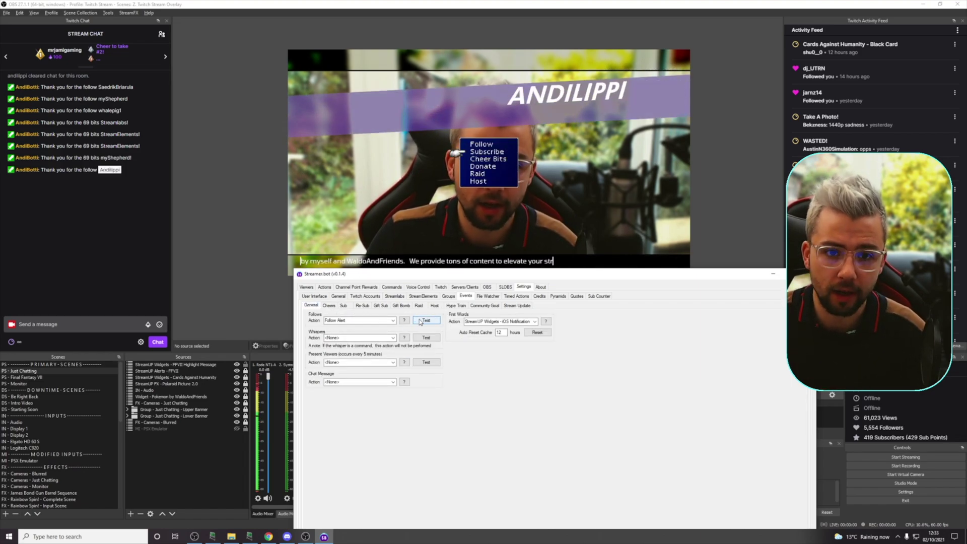